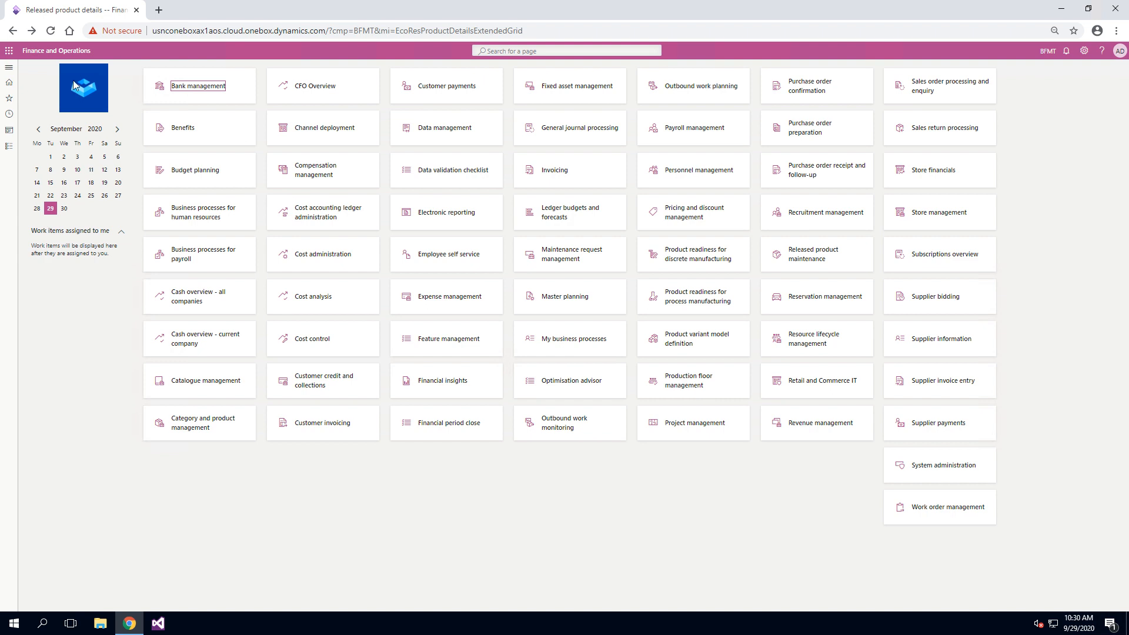
Find the medical weight loss basic plan (MED-WL-001) among the released products and open its details
click(9, 69)
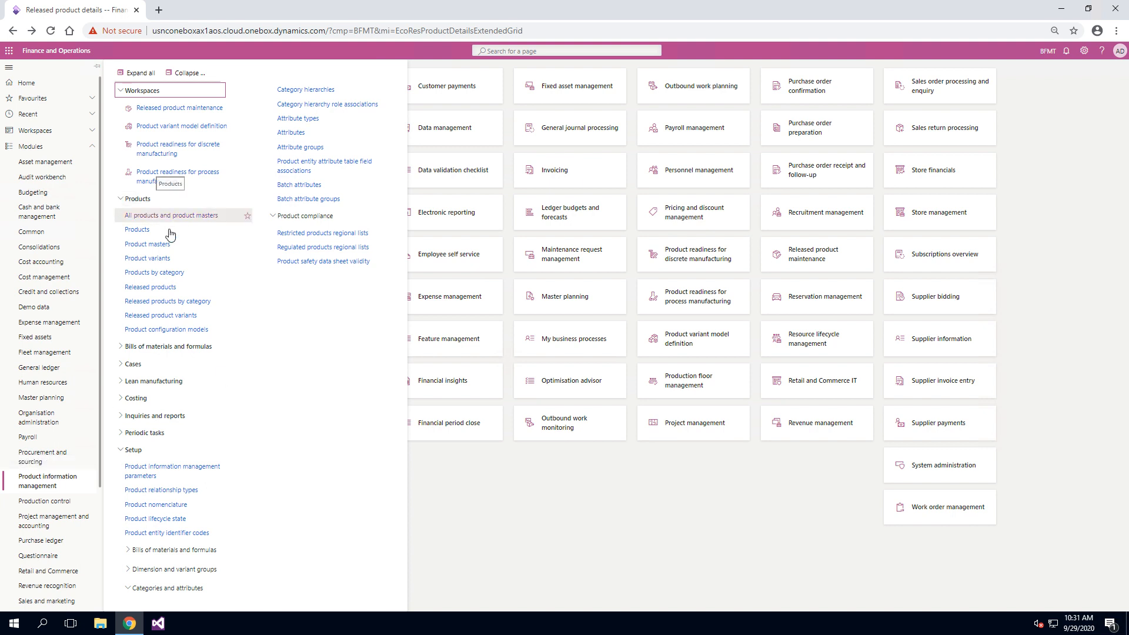
click(171, 290)
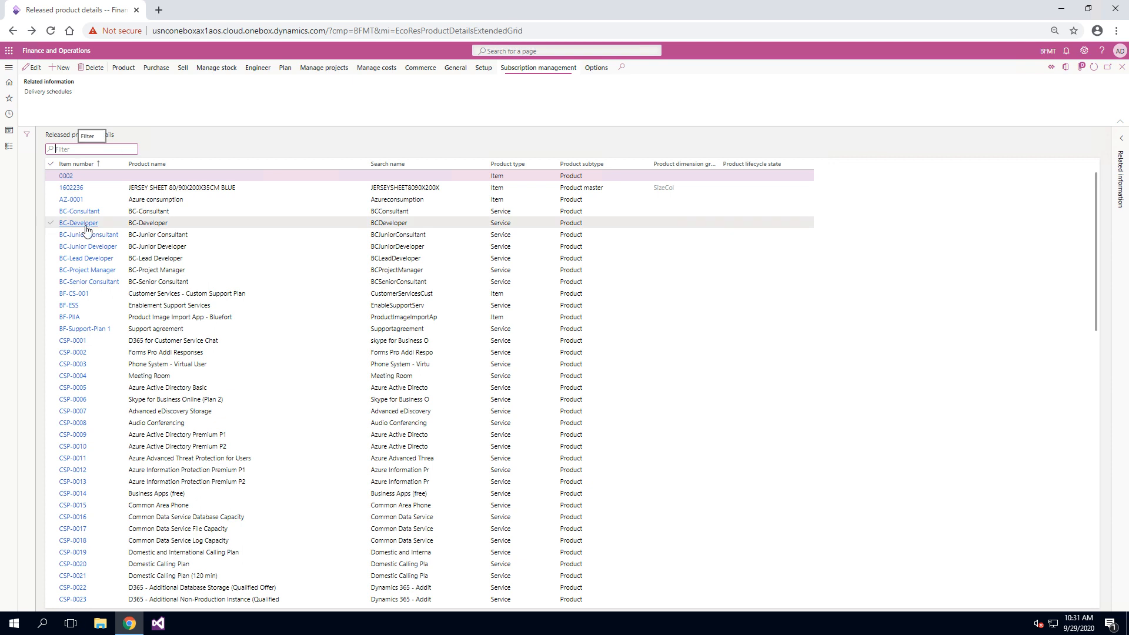
scroll(86, 223, down, 10)
scroll(194, 330, down, 20)
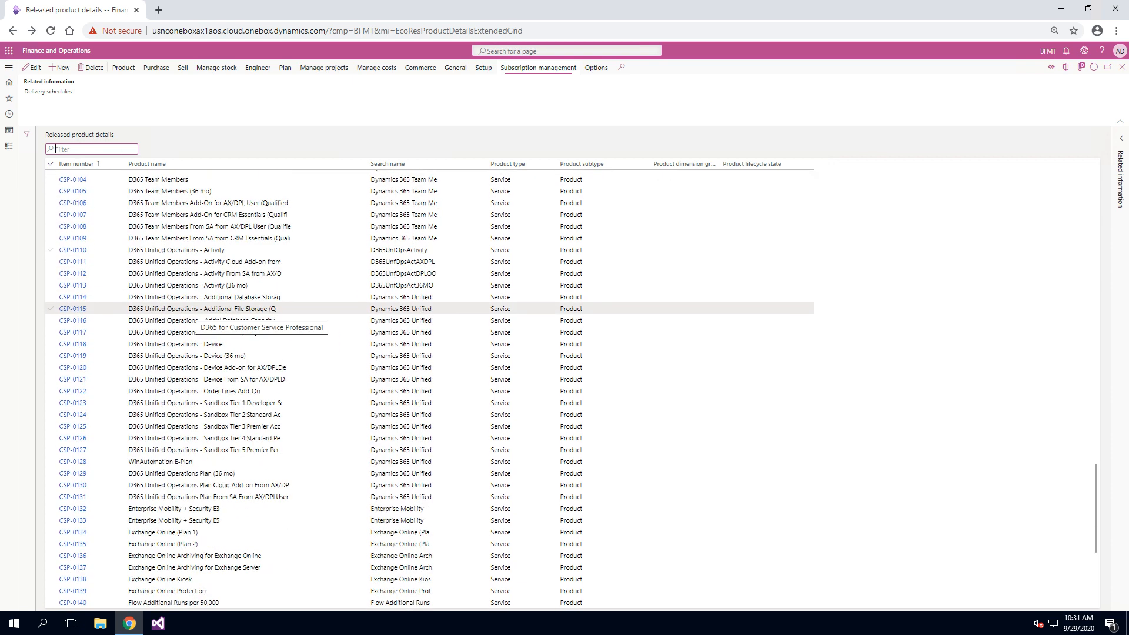
scroll(194, 344, down, 15)
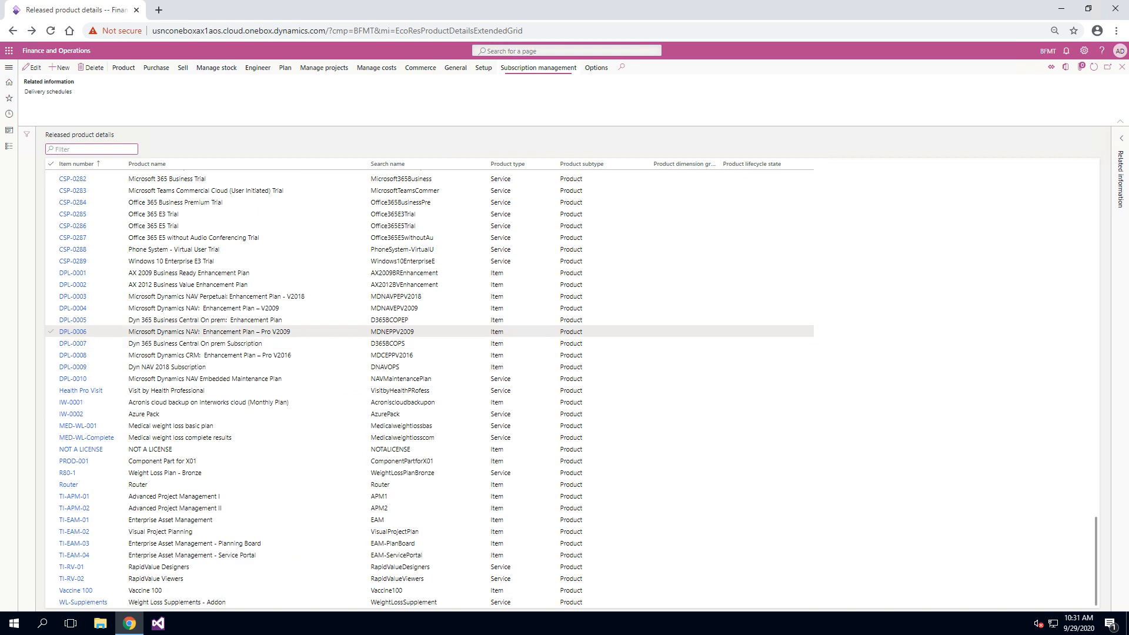
click(84, 430)
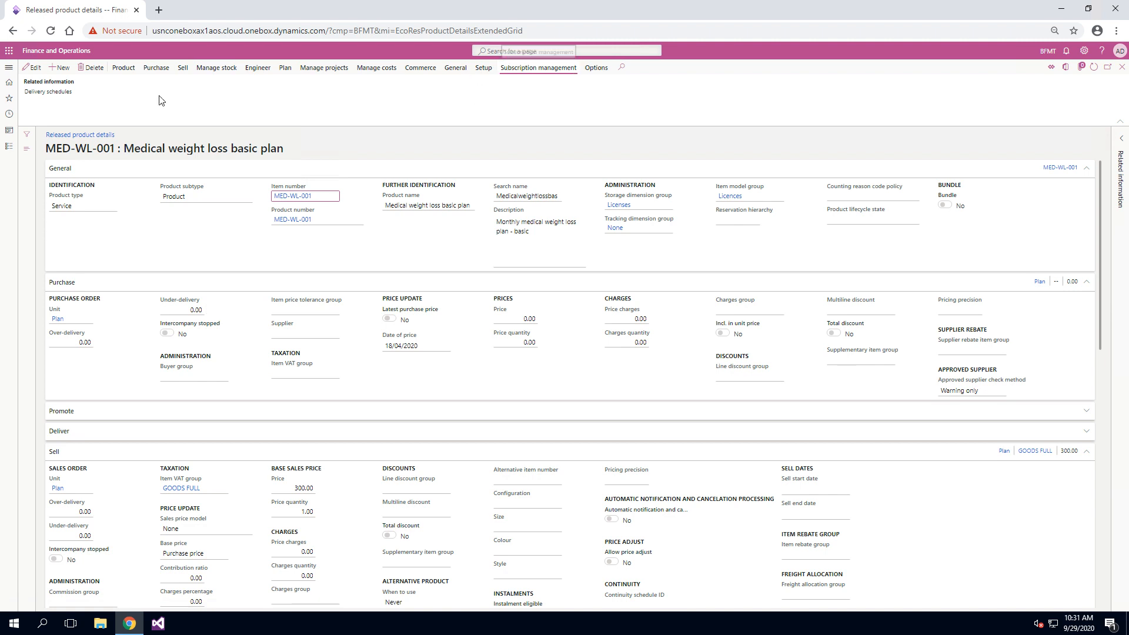
Review the product's Basic Weight Loss schedule and its delivery lines, and return to the product details
click(39, 92)
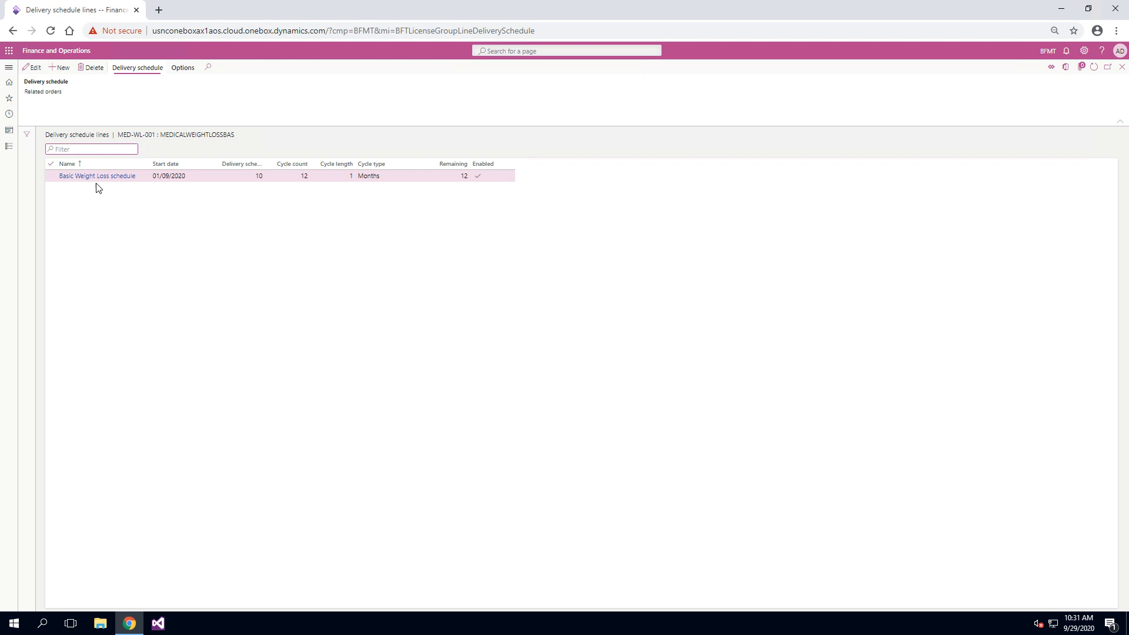
click(112, 177)
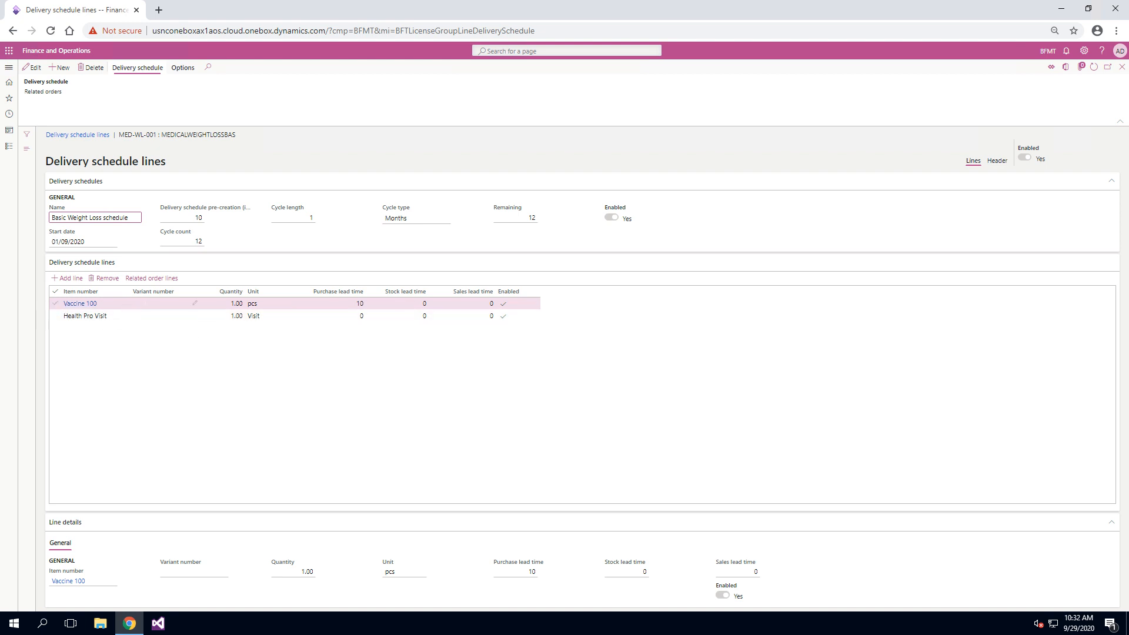
mouse_move(103, 305)
click(1122, 67)
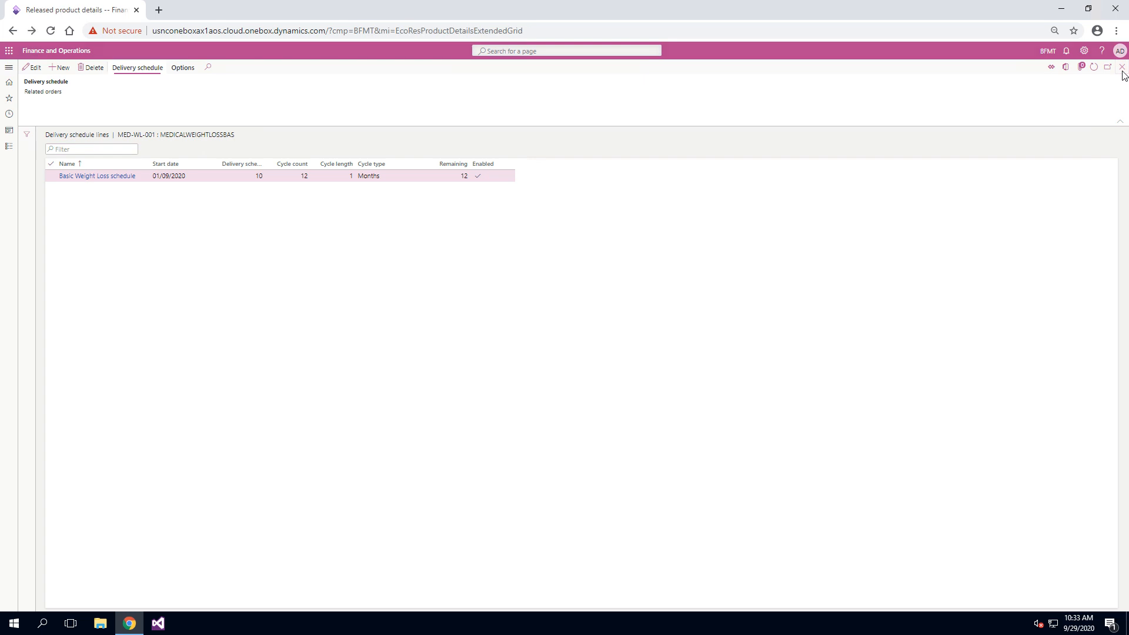
click(1121, 67)
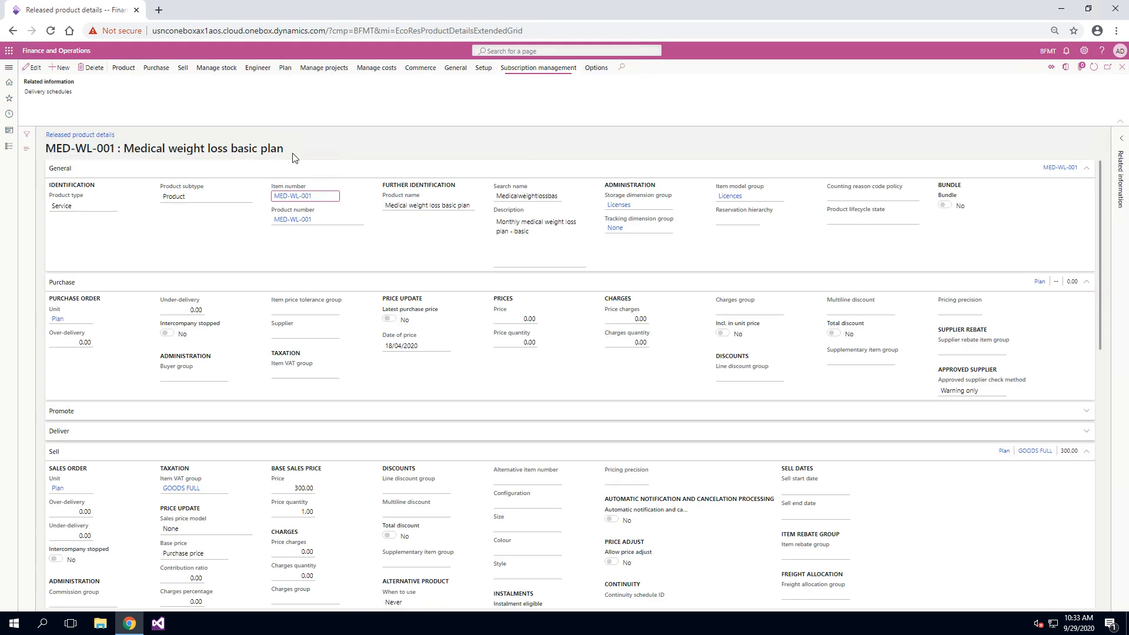
drag(283, 146, 123, 148)
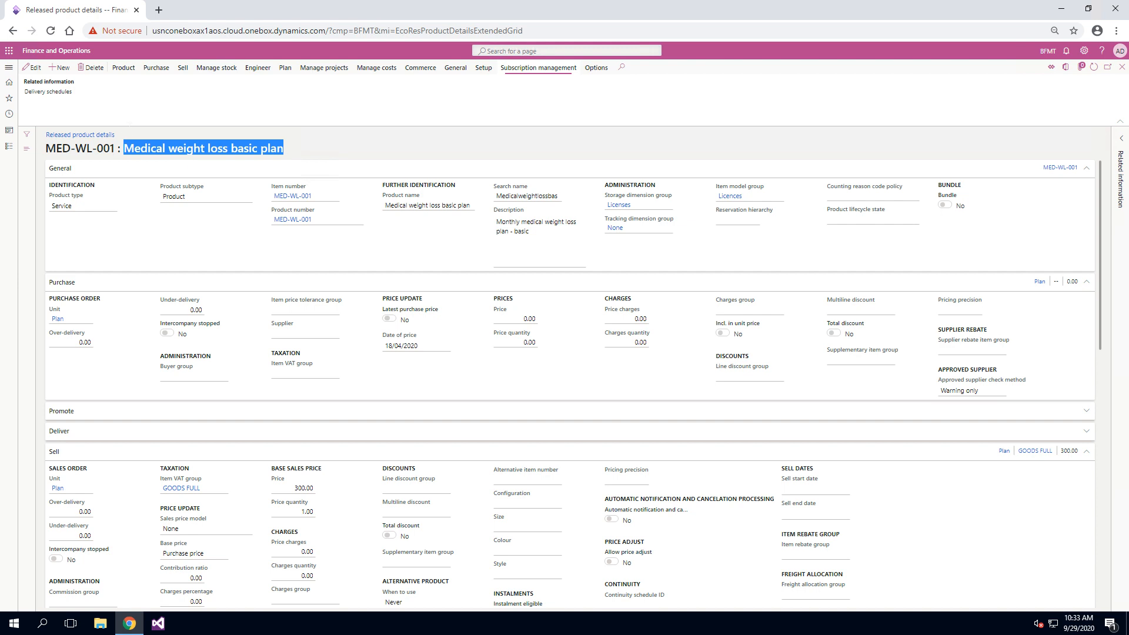
Open the subscription management cockpit, filter customers by the name "contoso" and select Contoso Patient
click(9, 67)
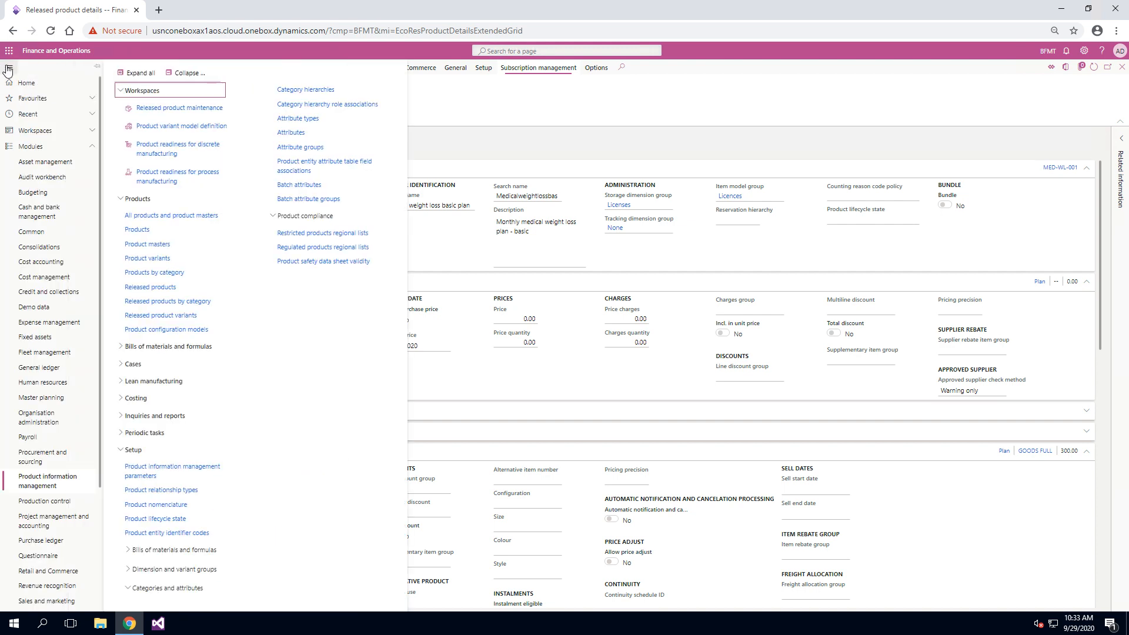
scroll(56, 376, down, 3)
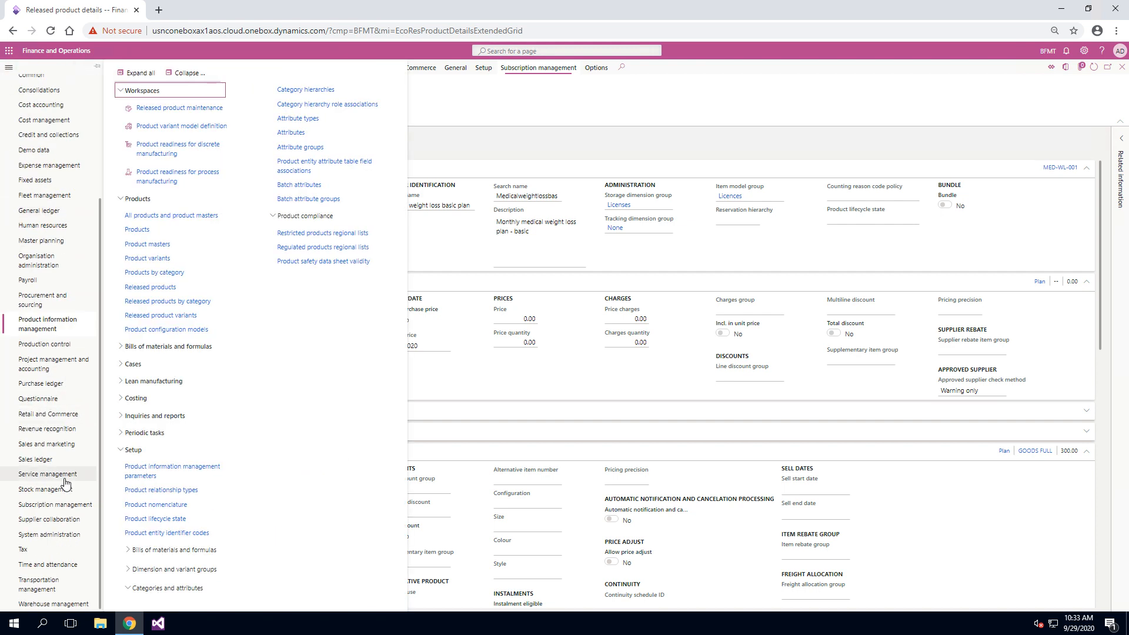
click(69, 505)
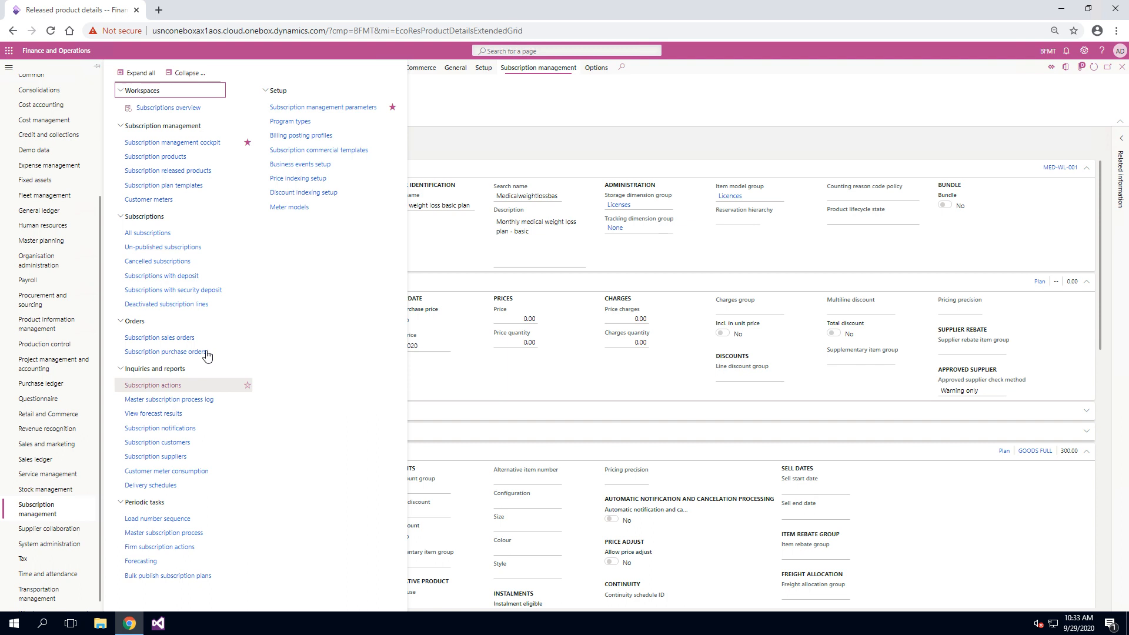
click(197, 144)
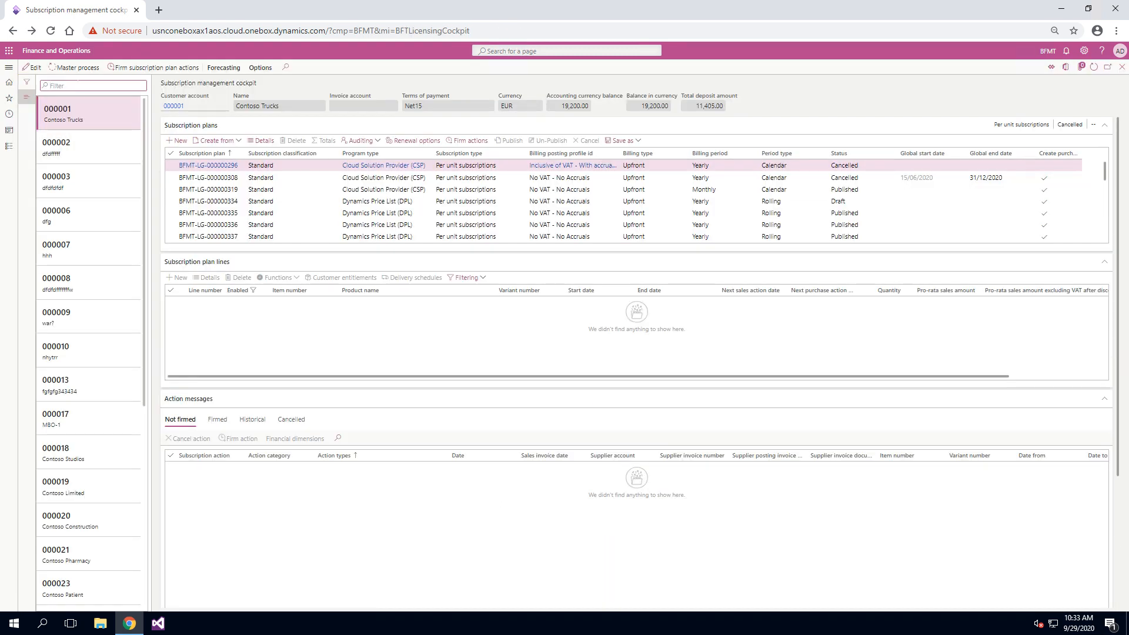
text(contoso)
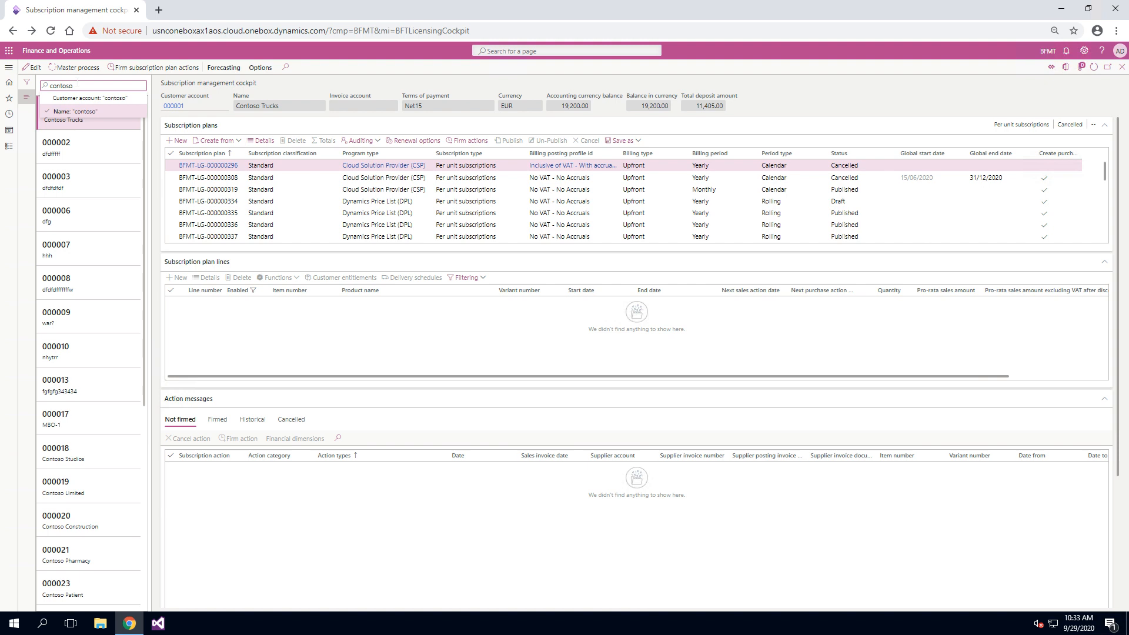
key(Return)
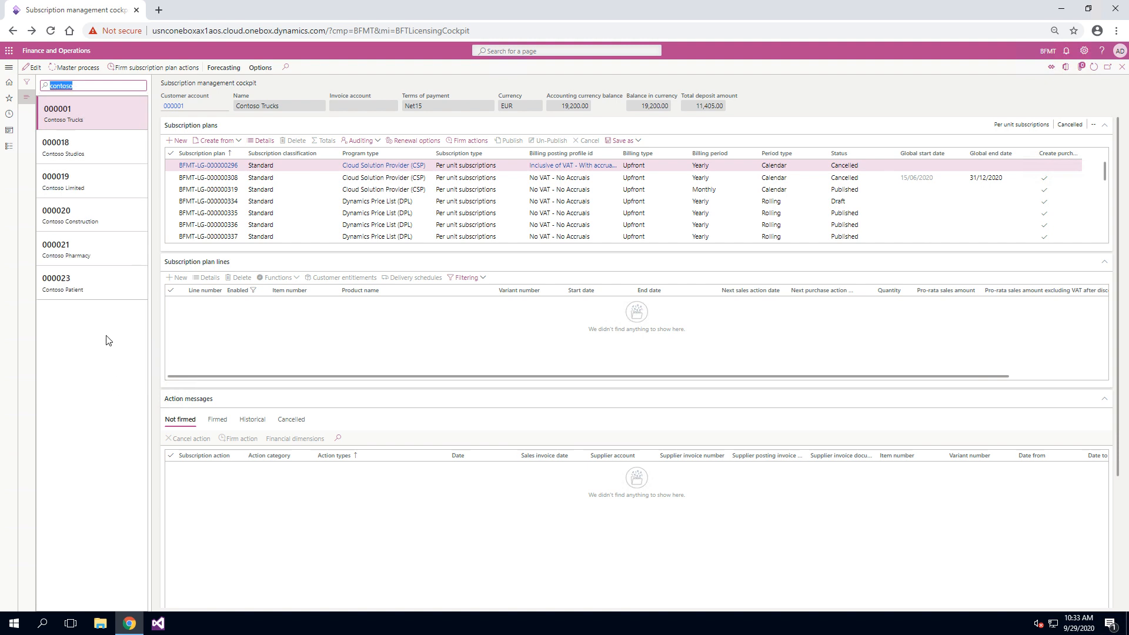
click(96, 298)
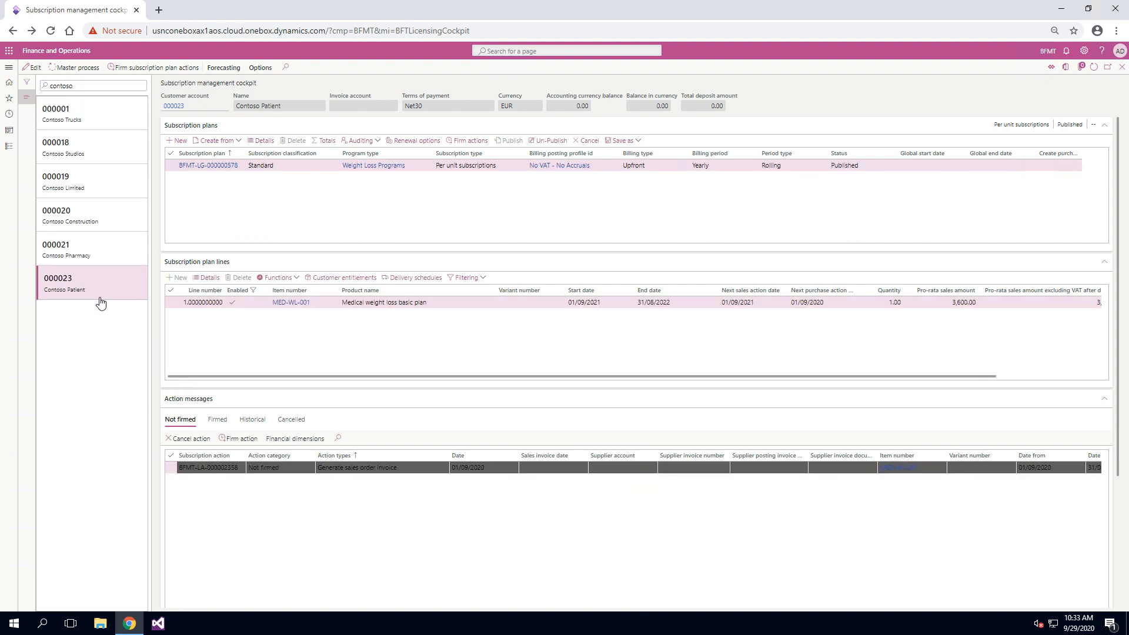
Create a subscription plan with program type Weight Loss Programs, billing posting profile No VAT - No Accruals and a yearly sales billing period
click(178, 141)
click(865, 179)
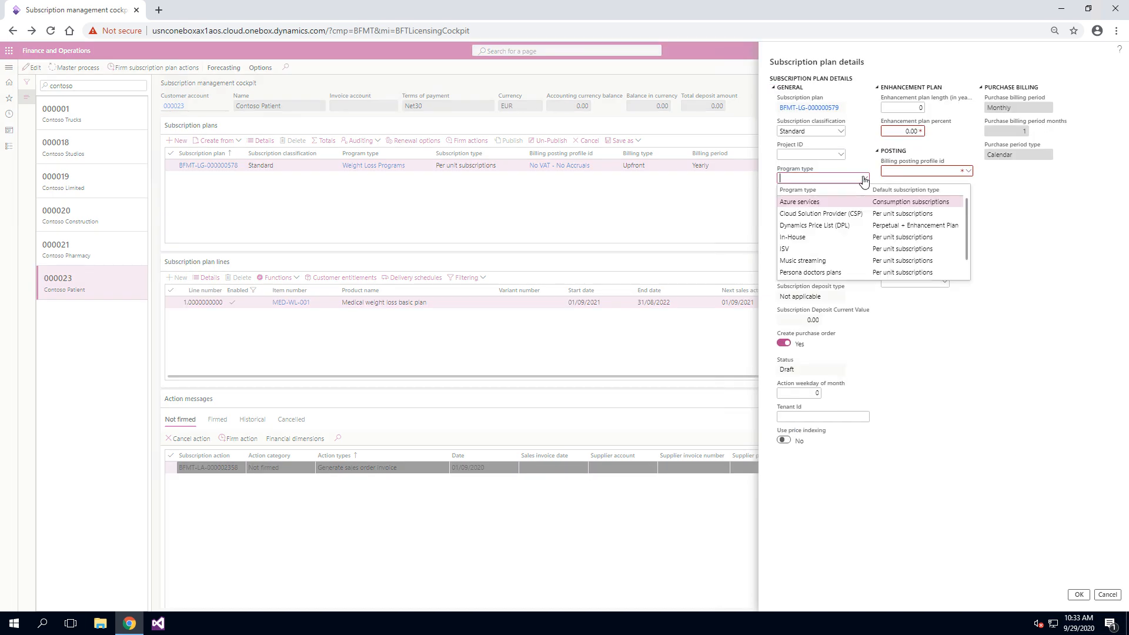
scroll(870, 236, down, 2)
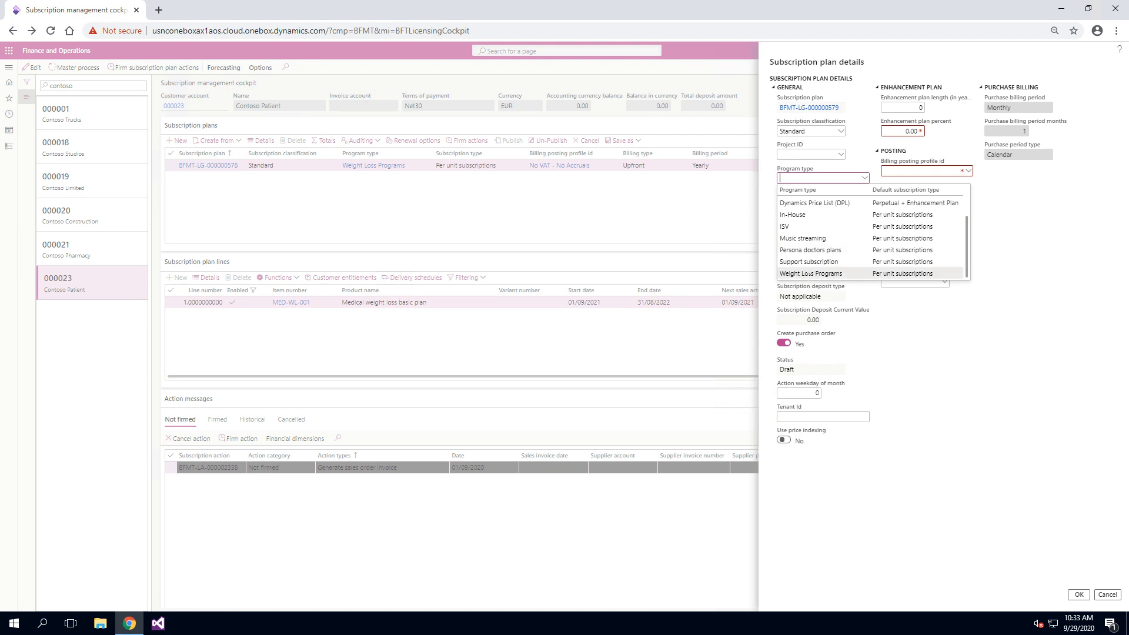
click(823, 273)
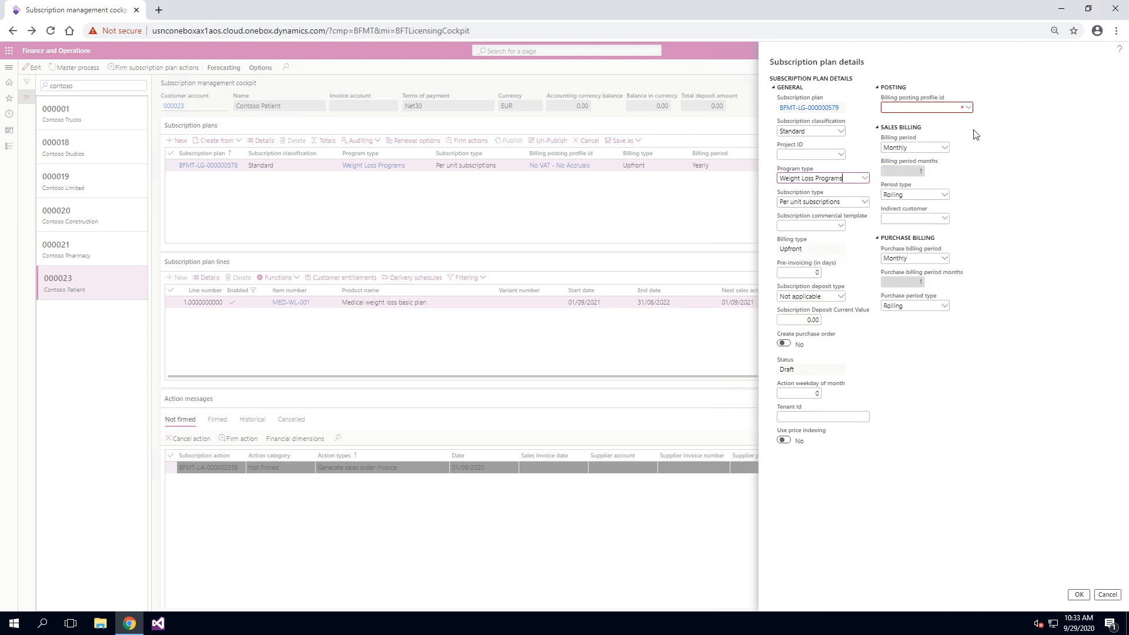
click(968, 108)
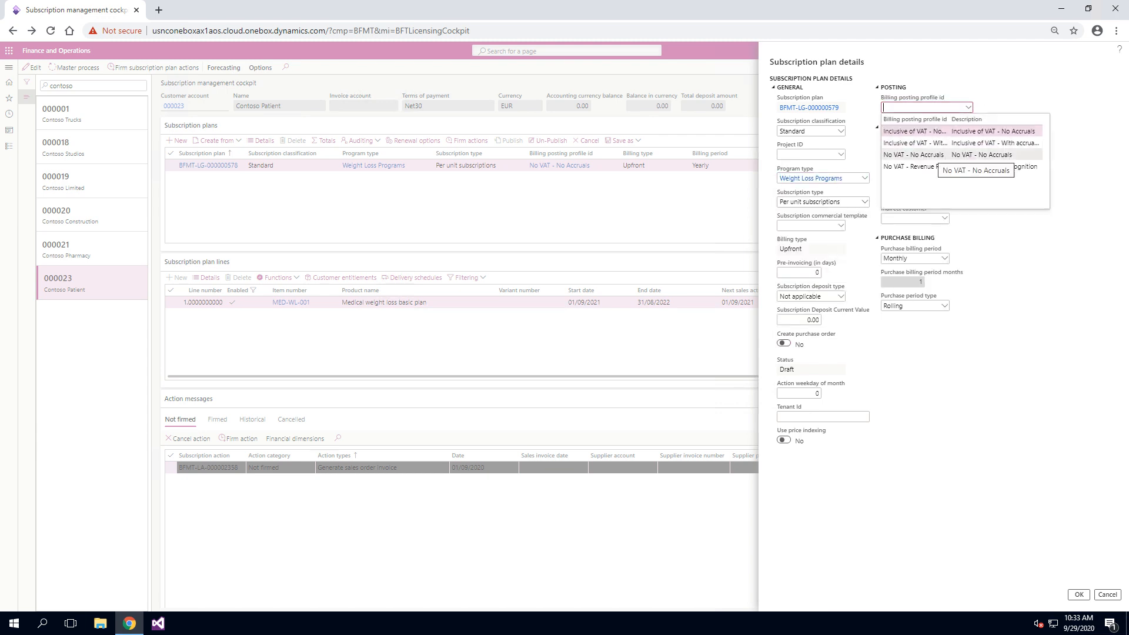
click(935, 155)
click(944, 148)
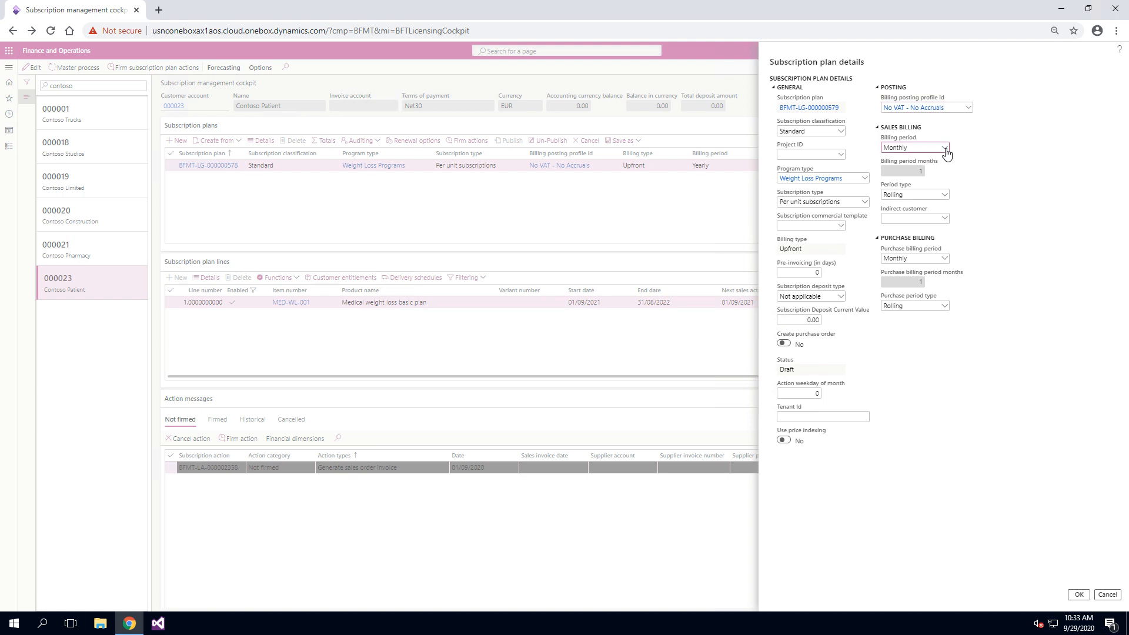
click(901, 193)
click(1078, 595)
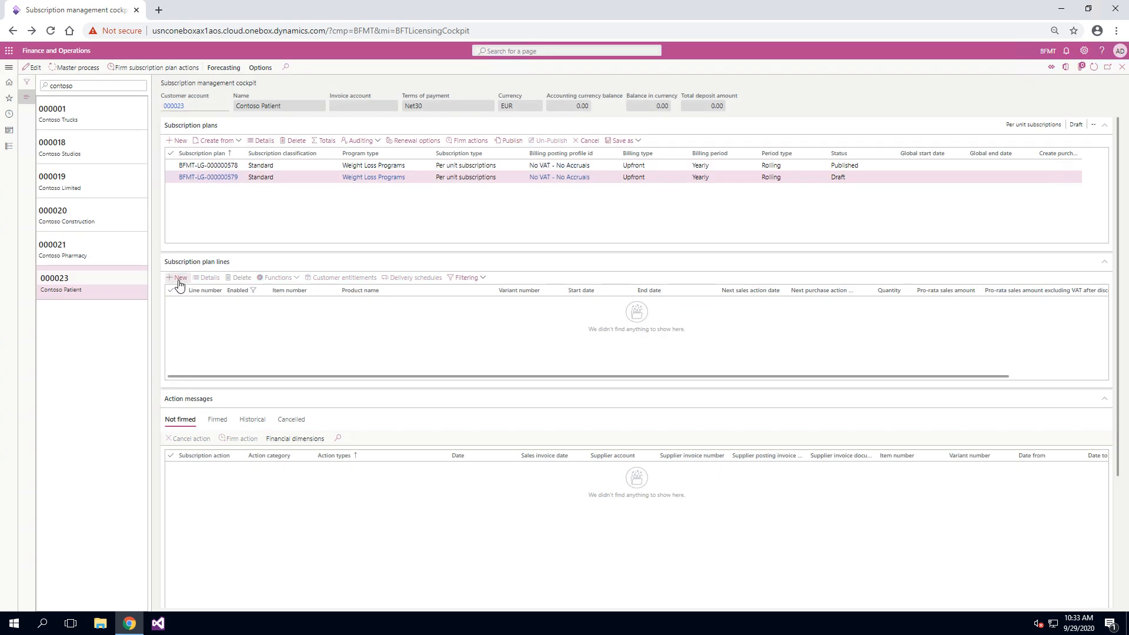
Add a plan line for item MED-WL-001 with quantity 1 and start date 01/09/2020 to the draft plan
click(176, 277)
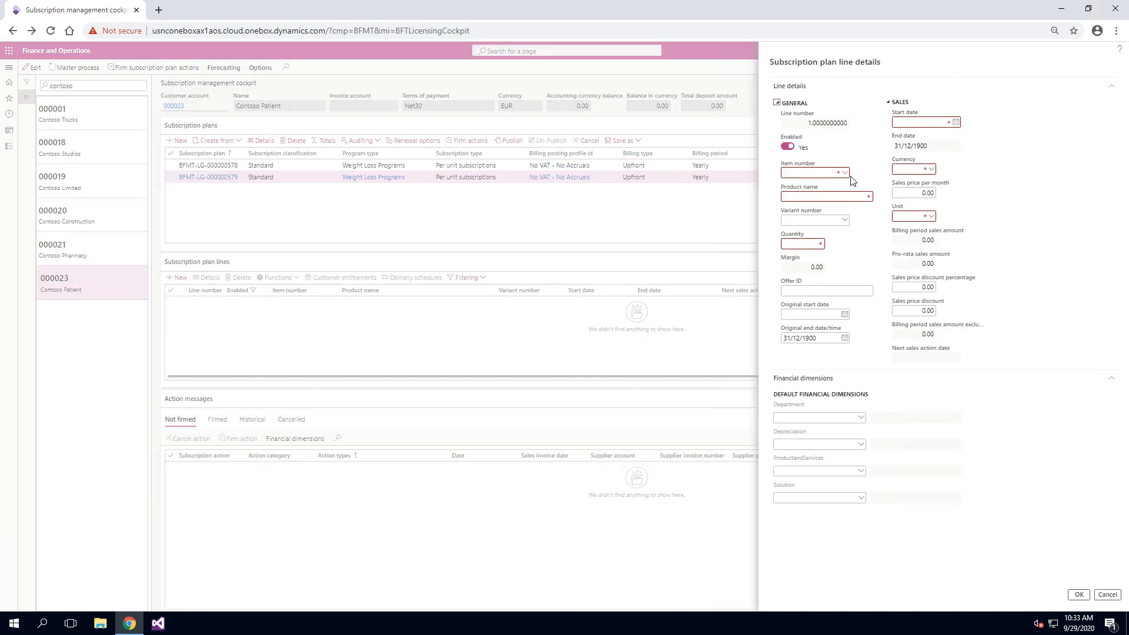
click(845, 173)
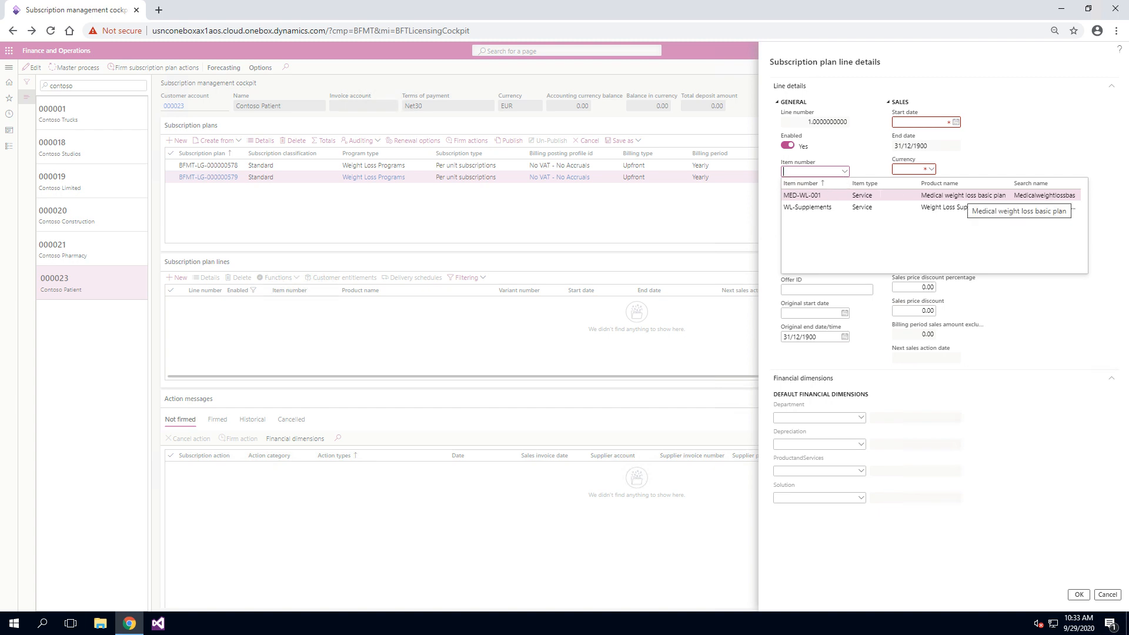
click(880, 195)
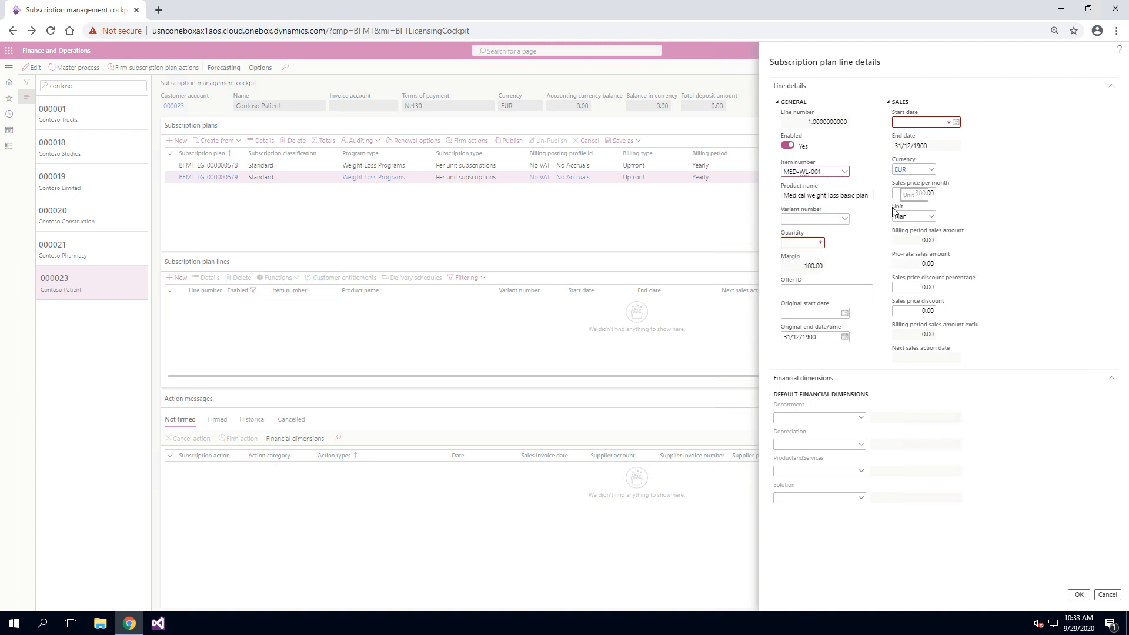
click(813, 241)
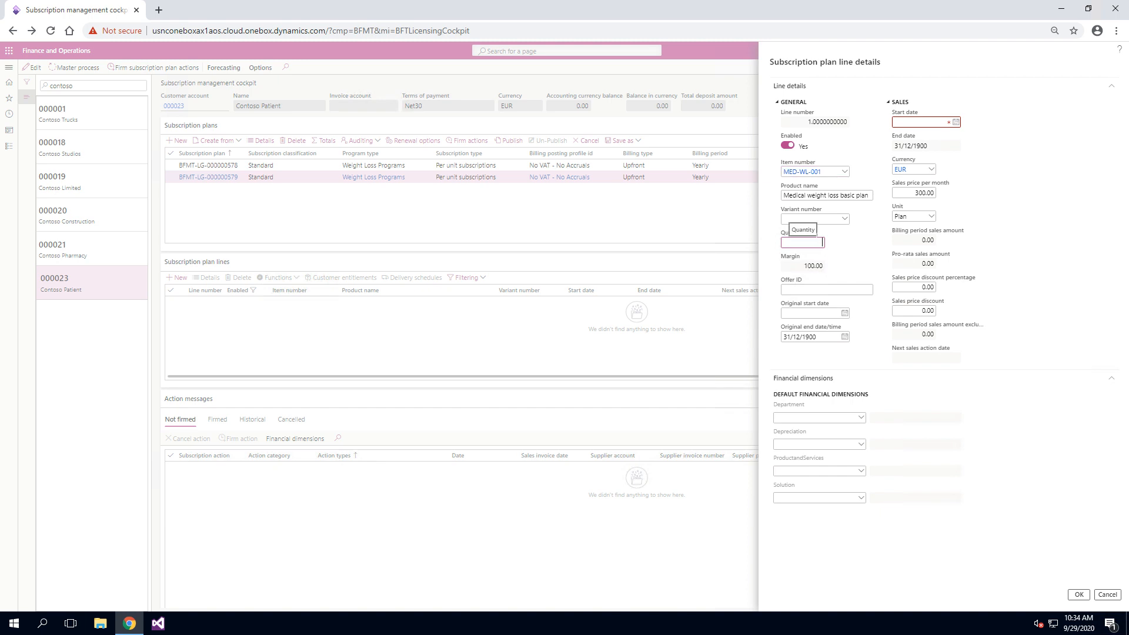
text(1)
click(956, 123)
click(918, 169)
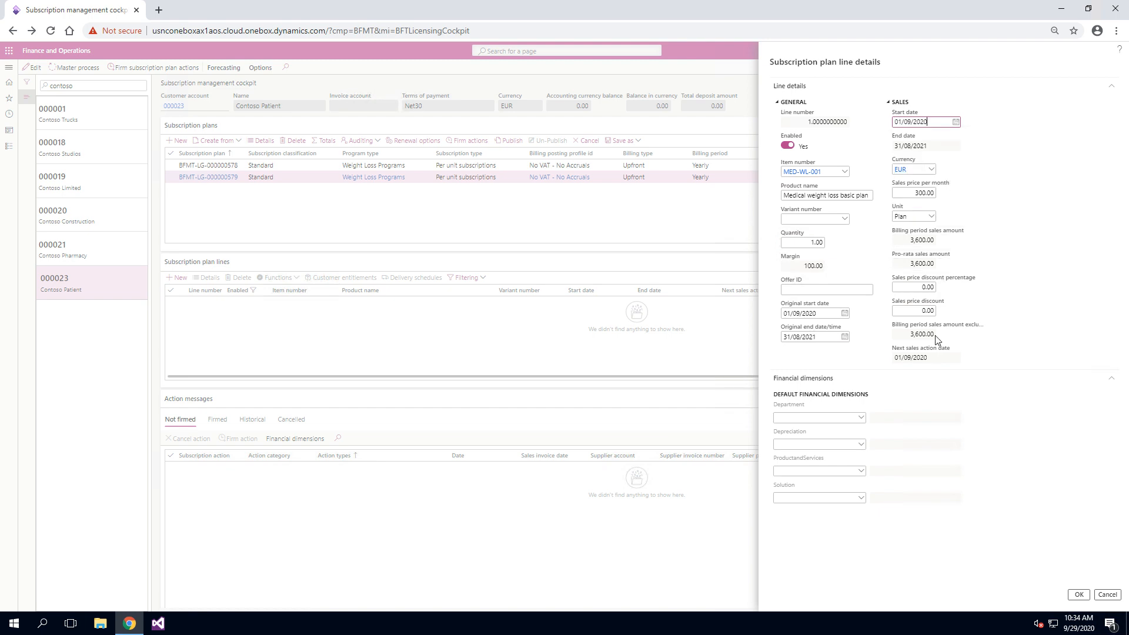
click(1078, 594)
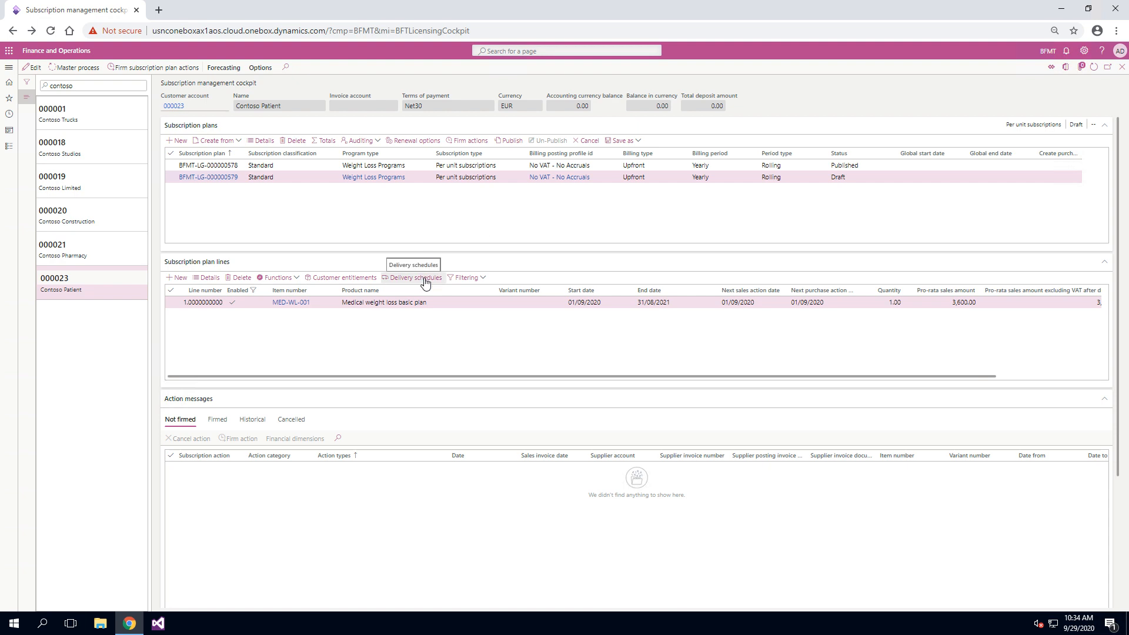
Examine the Basic Weight Loss schedule attached to the new plan line in edit mode, and return to the cockpit
click(415, 277)
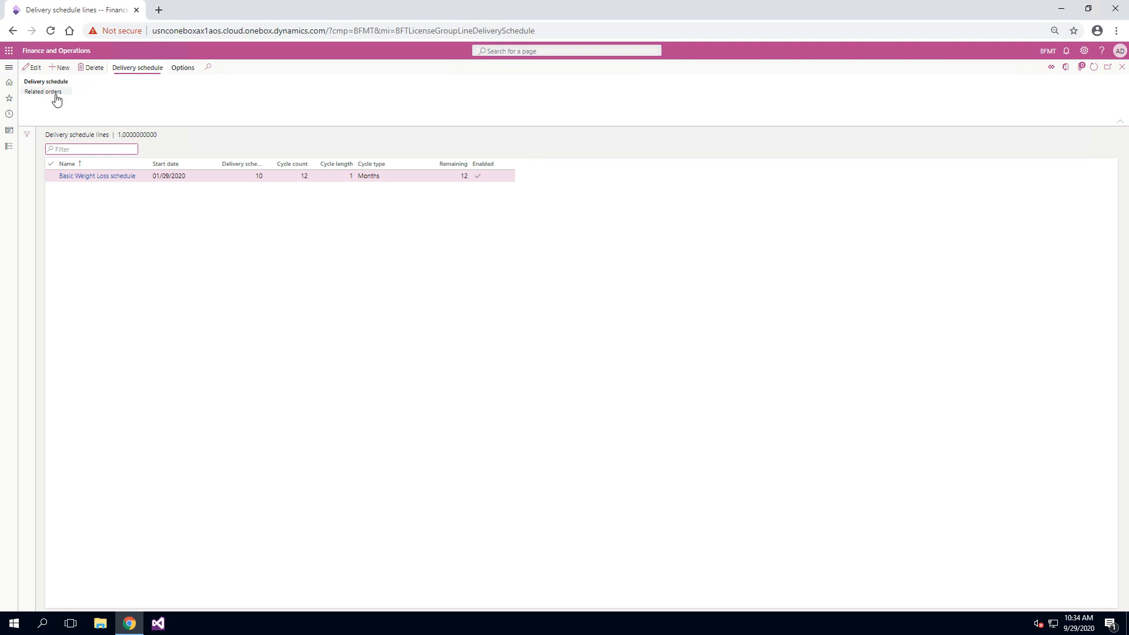
click(110, 181)
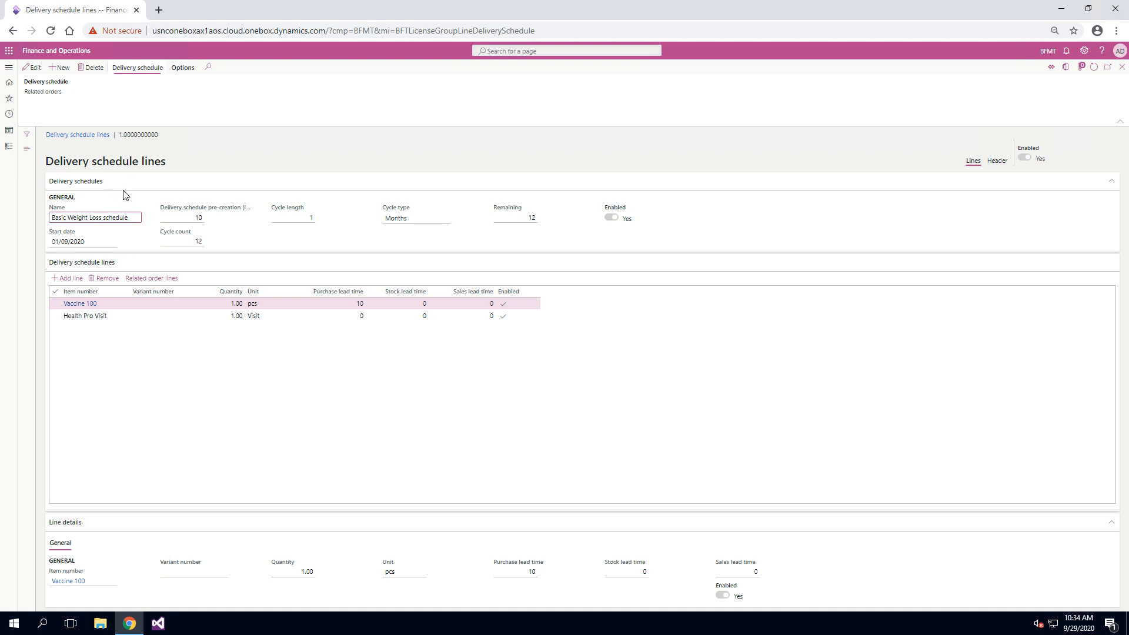
click(34, 68)
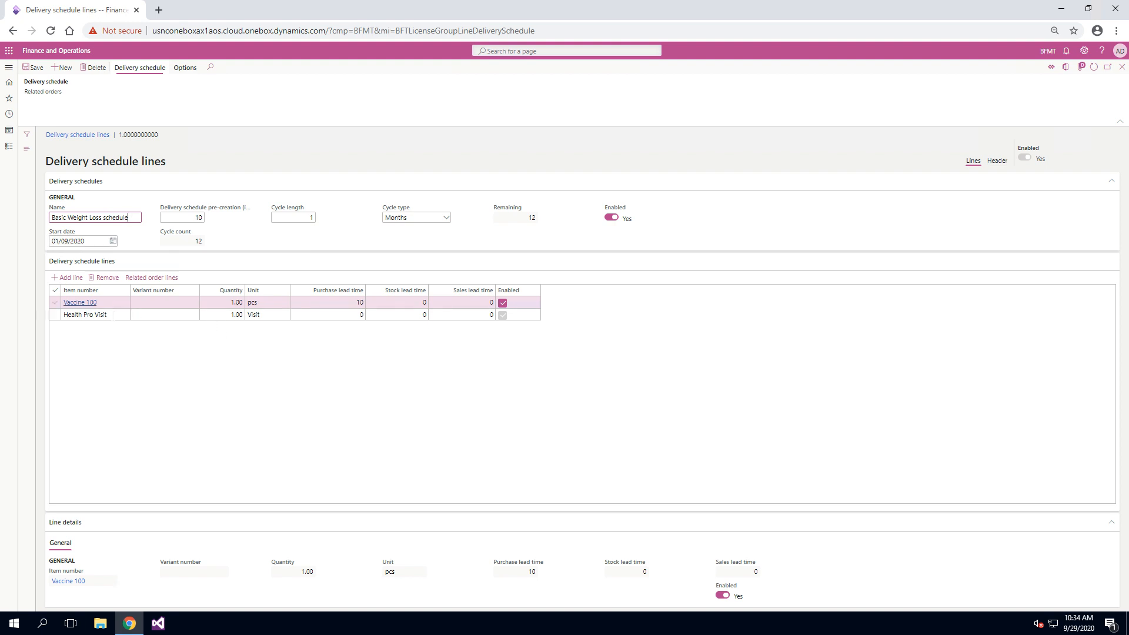
mouse_move(109, 304)
click(1122, 68)
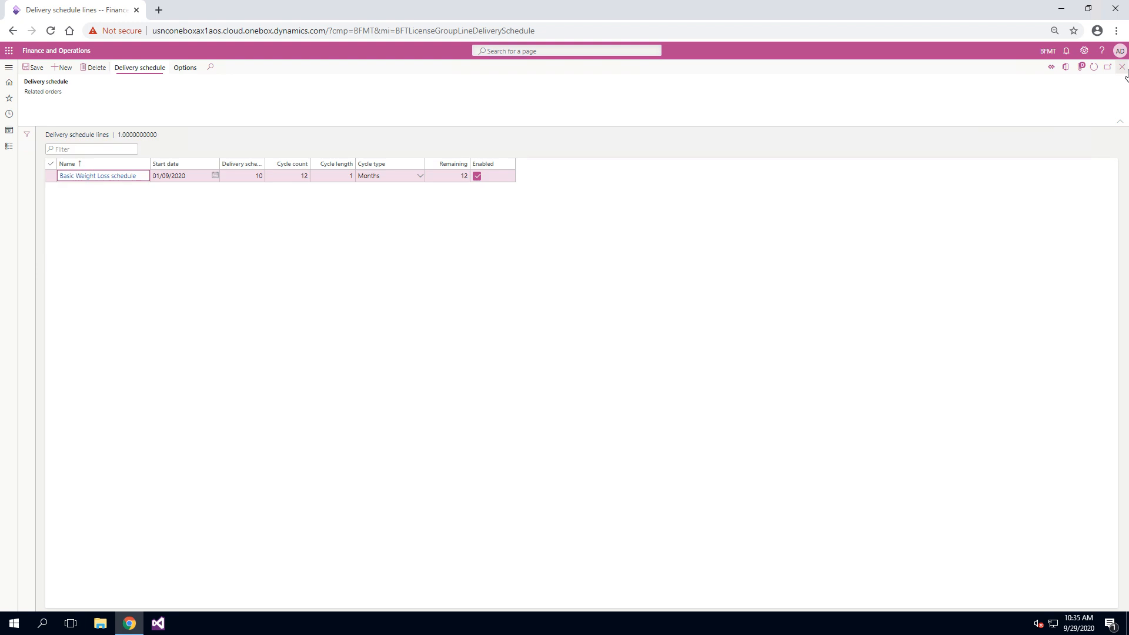
click(1122, 67)
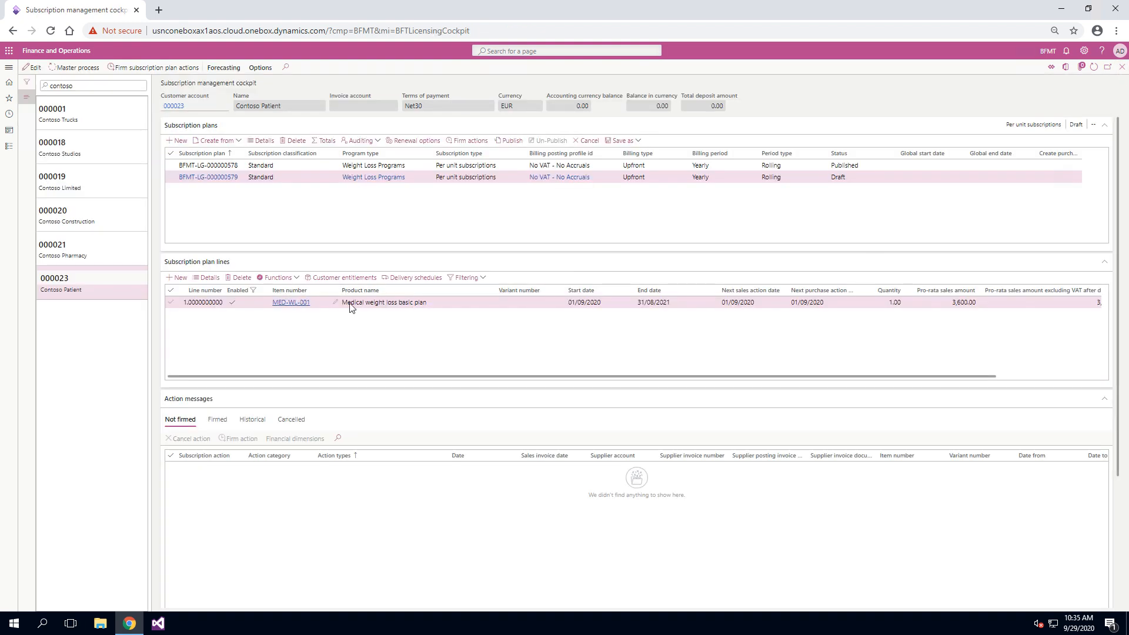
Review the details of the Basic Weight Loss schedule attached to the MED-WL-001 plan line, and return to the cockpit
click(421, 281)
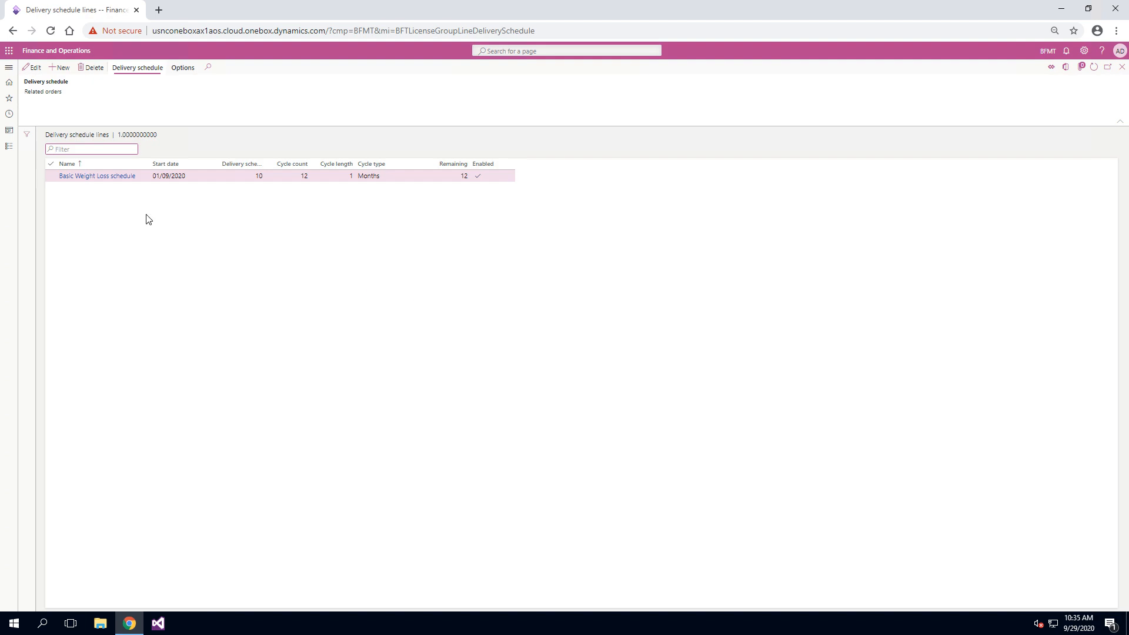
click(119, 181)
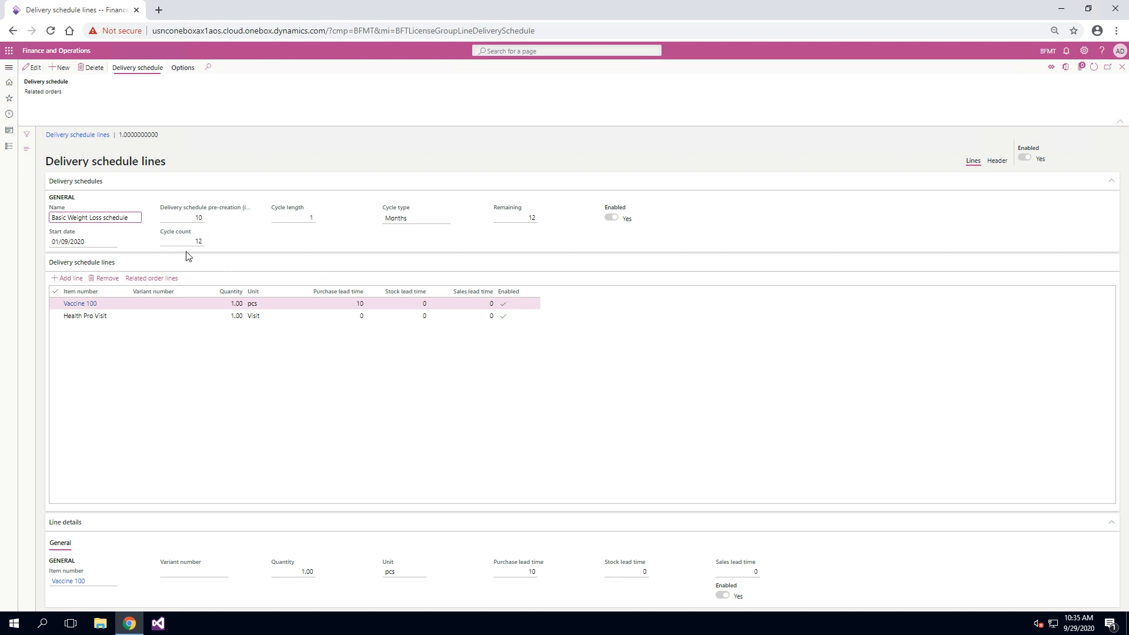
click(1122, 67)
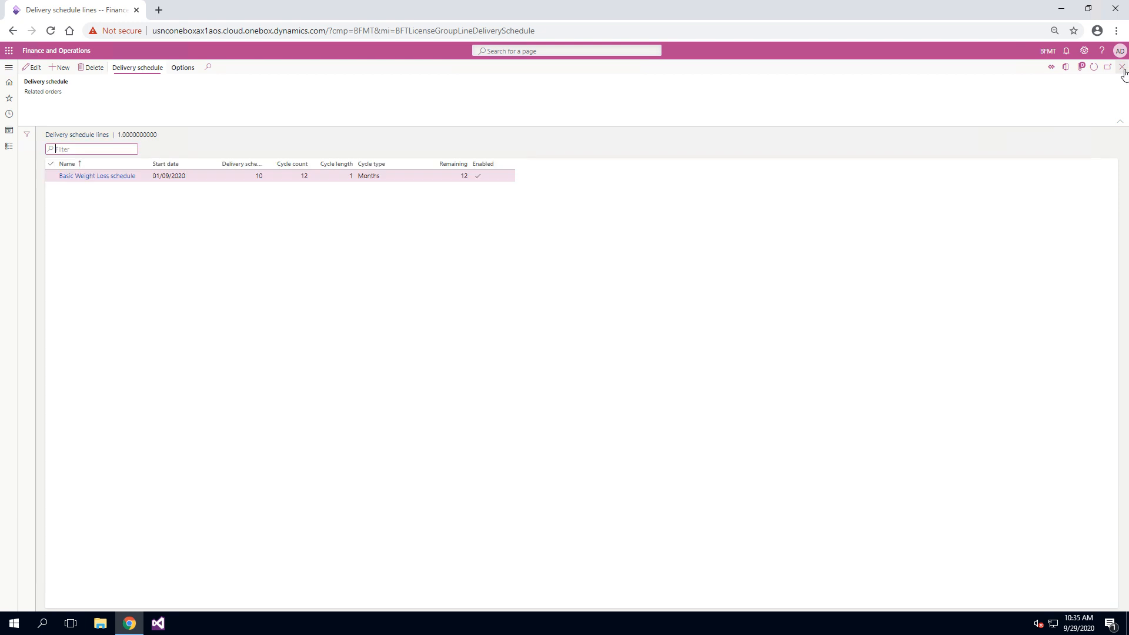
click(1121, 67)
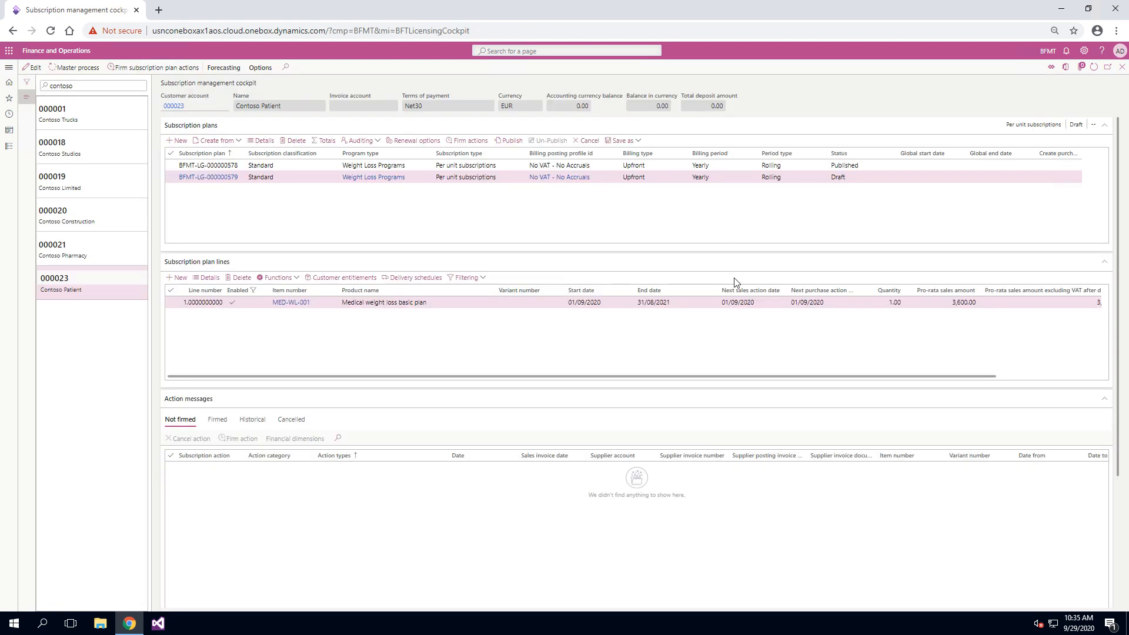
Look up the related sales orders of the draft plan line's delivery schedule
click(416, 278)
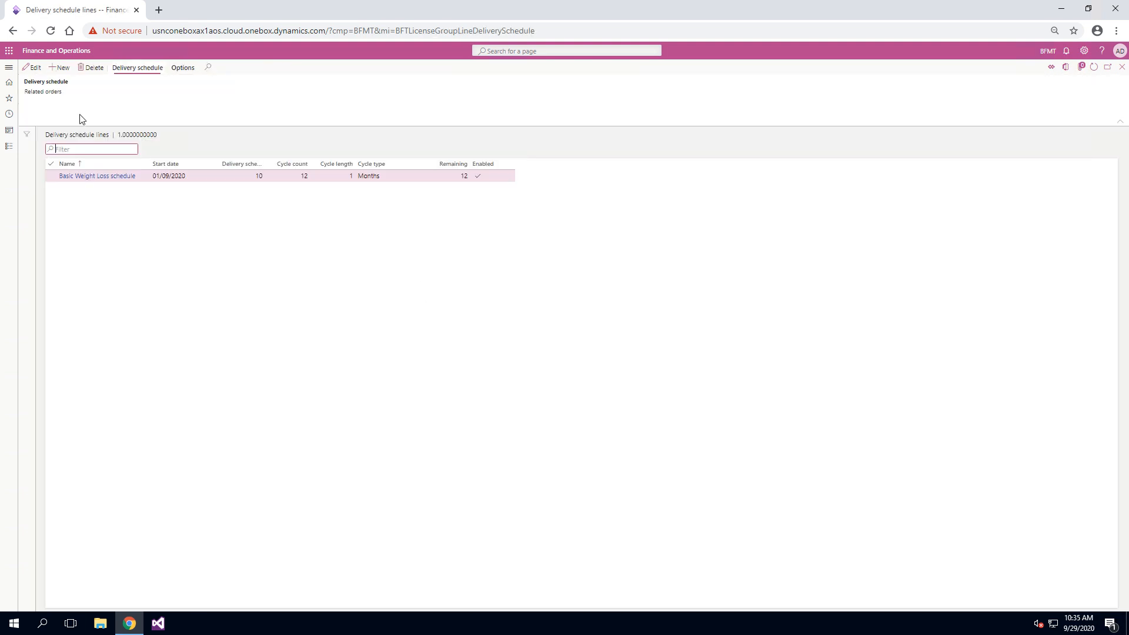
click(49, 92)
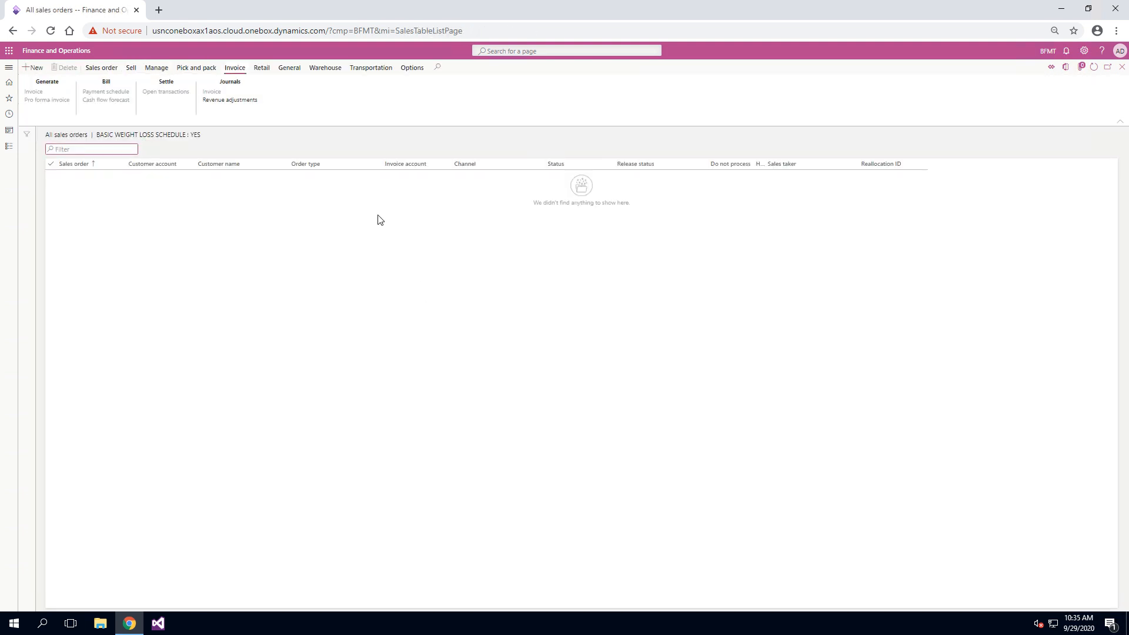
click(1121, 68)
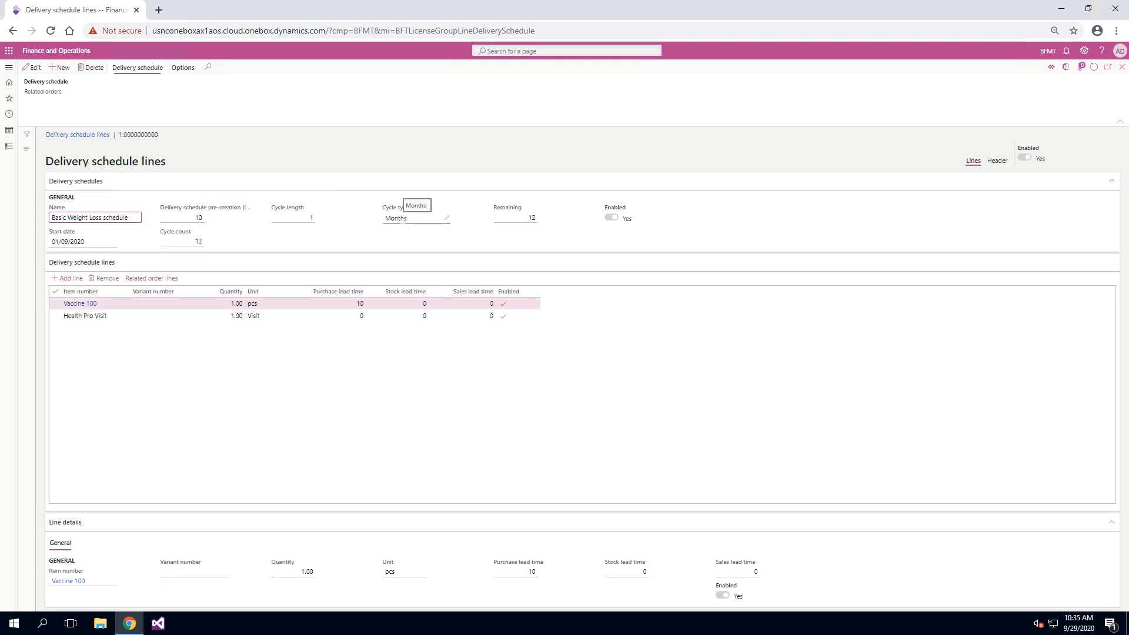
Inspect the cycle type options of the Basic Weight Loss schedule in edit mode, keep Months, and return to the cockpit
click(32, 67)
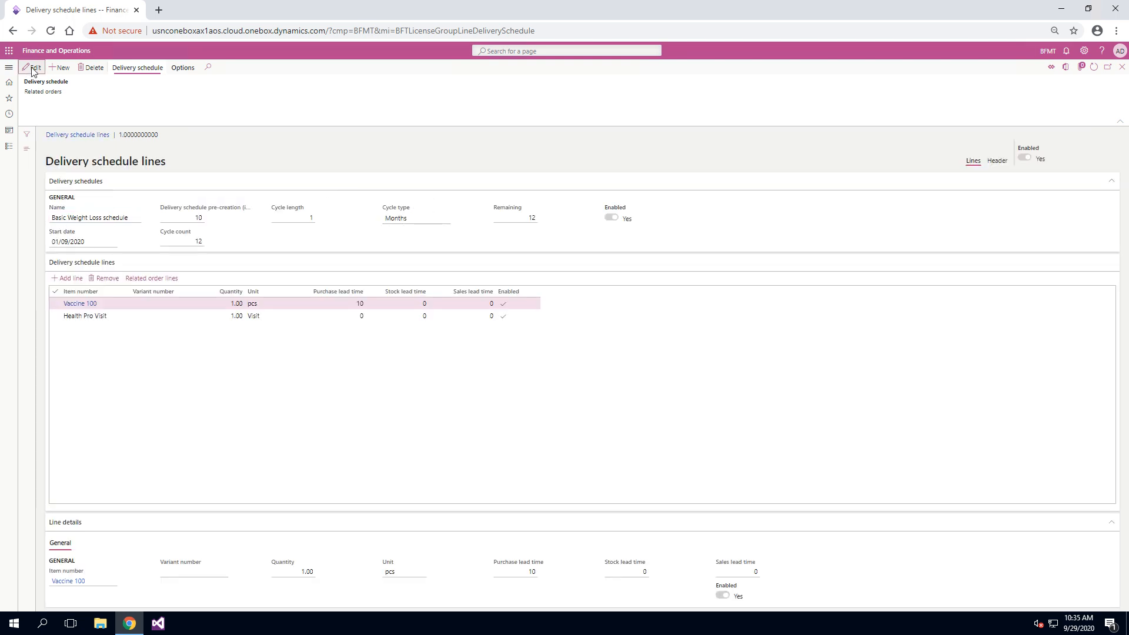
click(444, 219)
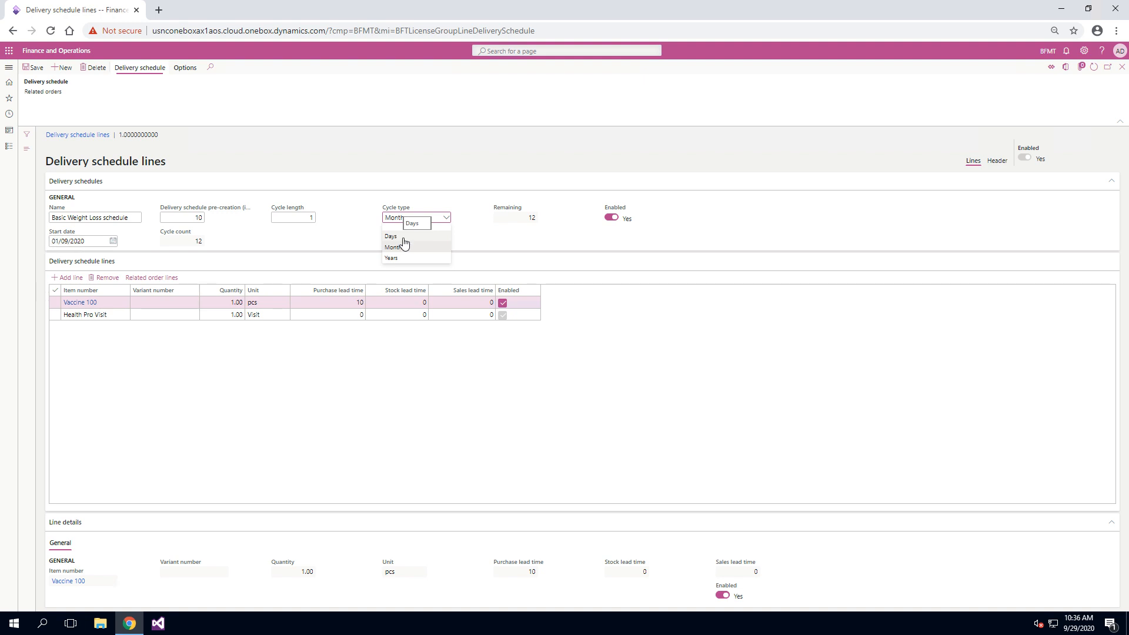
click(494, 119)
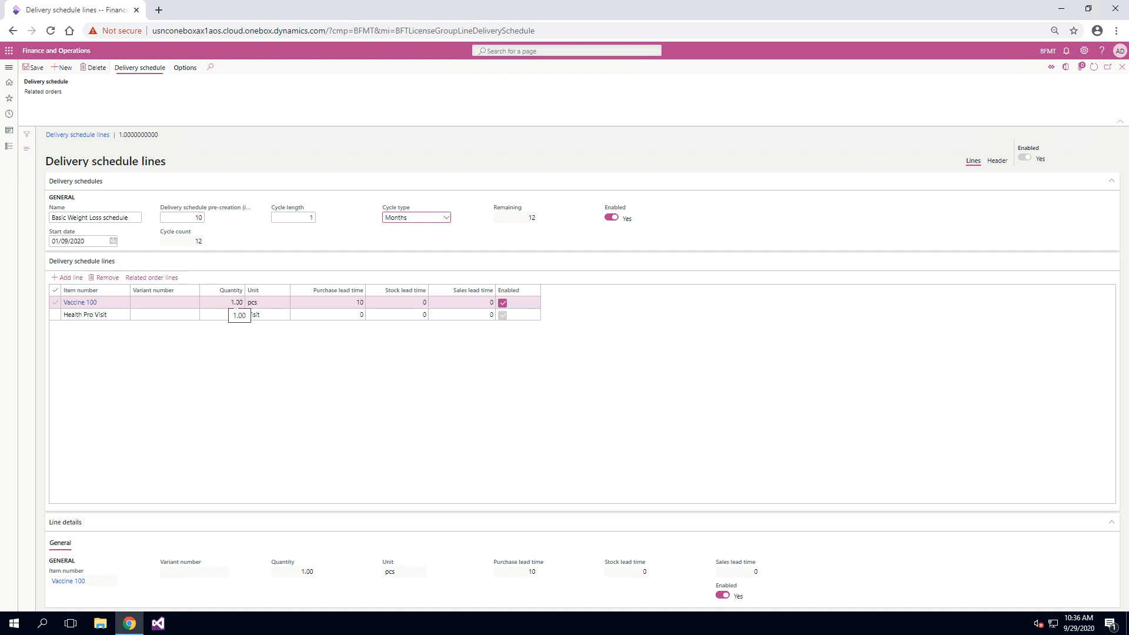
click(1122, 67)
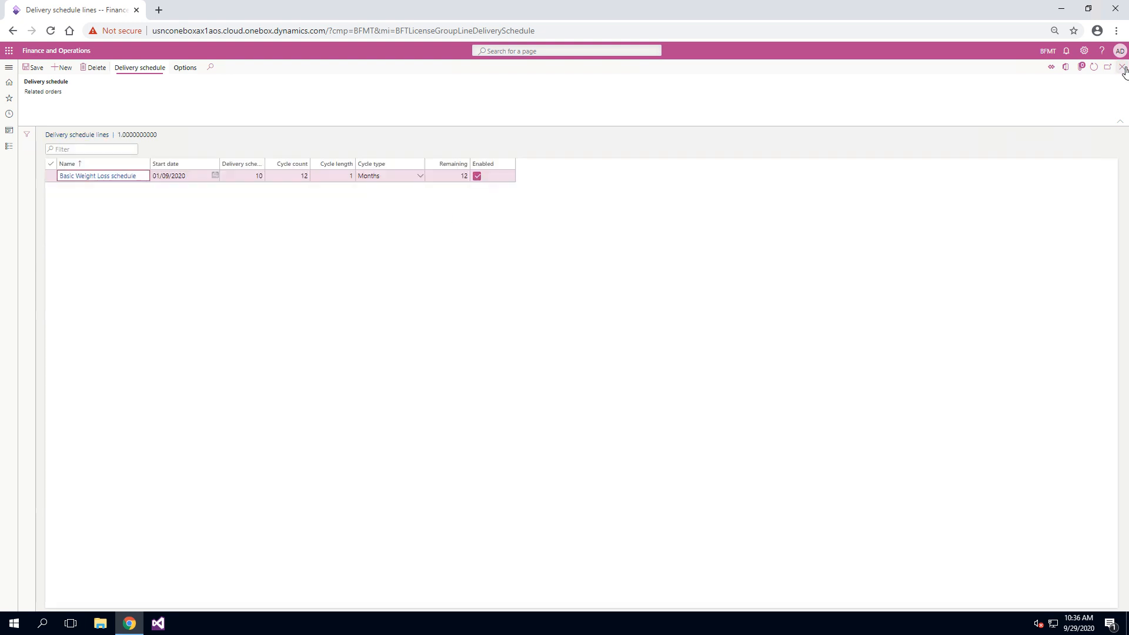
click(1122, 67)
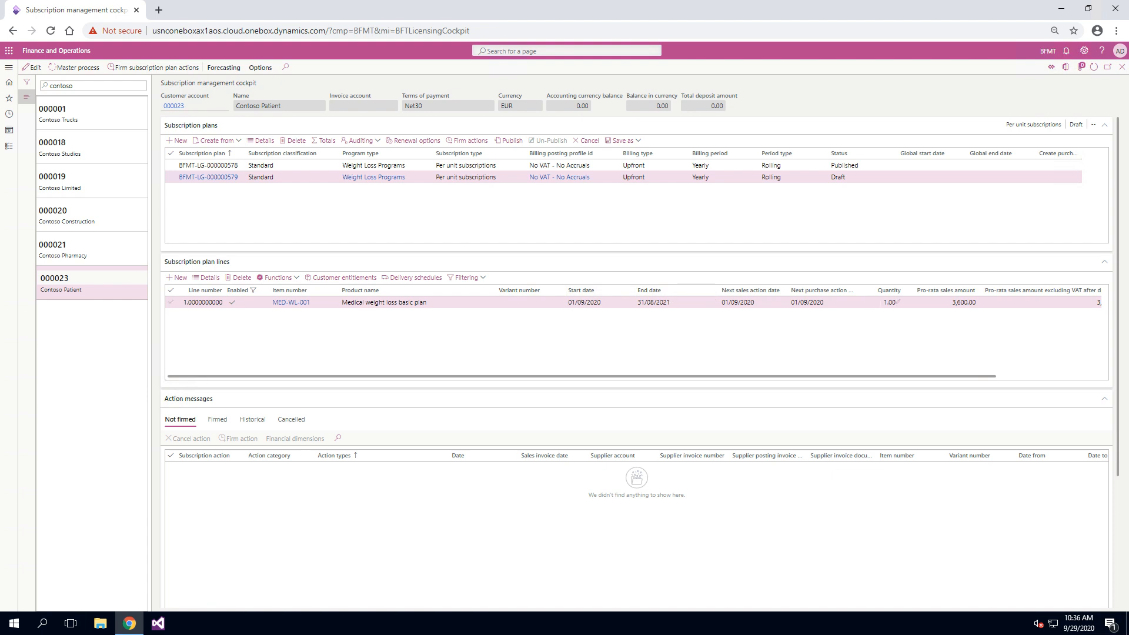
Compare the plan line's quantity with the item quantities in its Basic Weight Loss schedule, and return to the cockpit
click(885, 302)
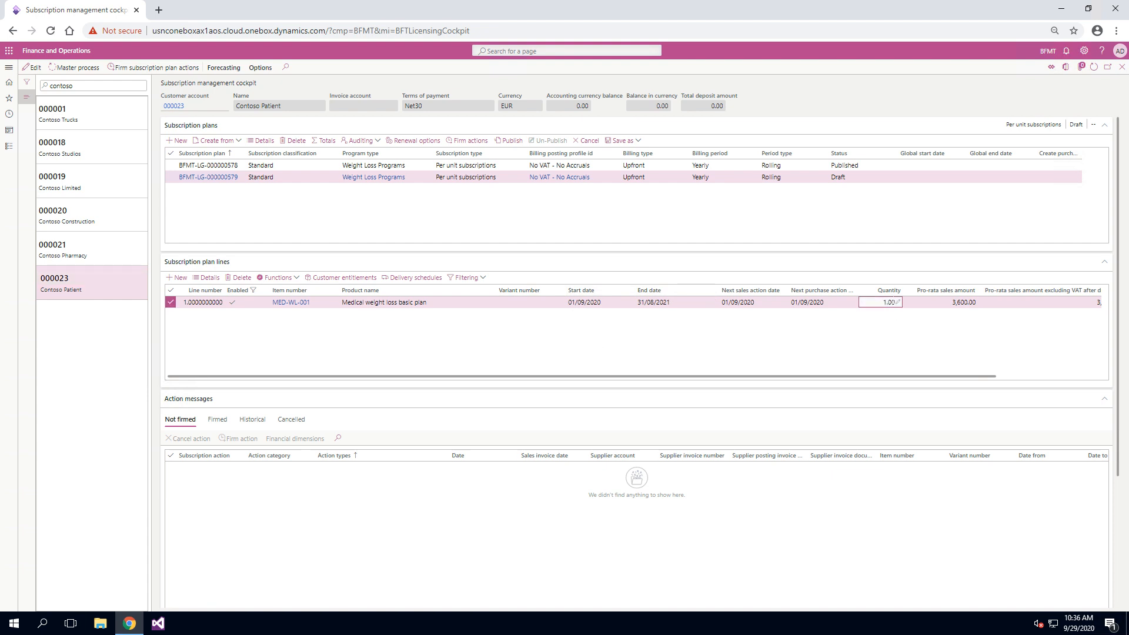
click(885, 302)
click(888, 301)
click(434, 279)
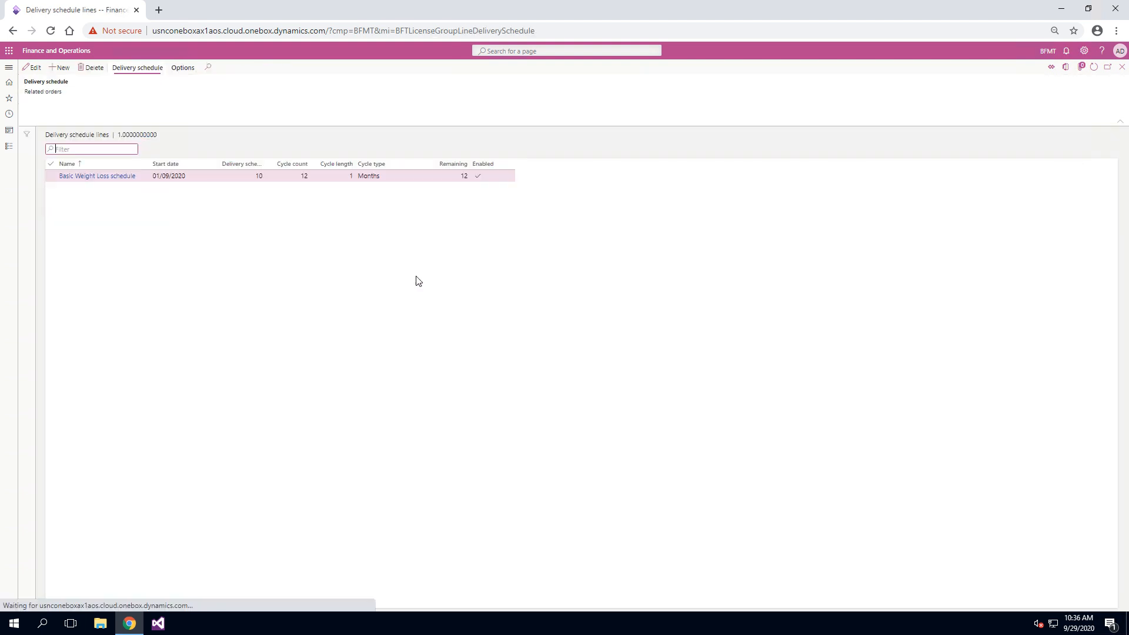
click(129, 176)
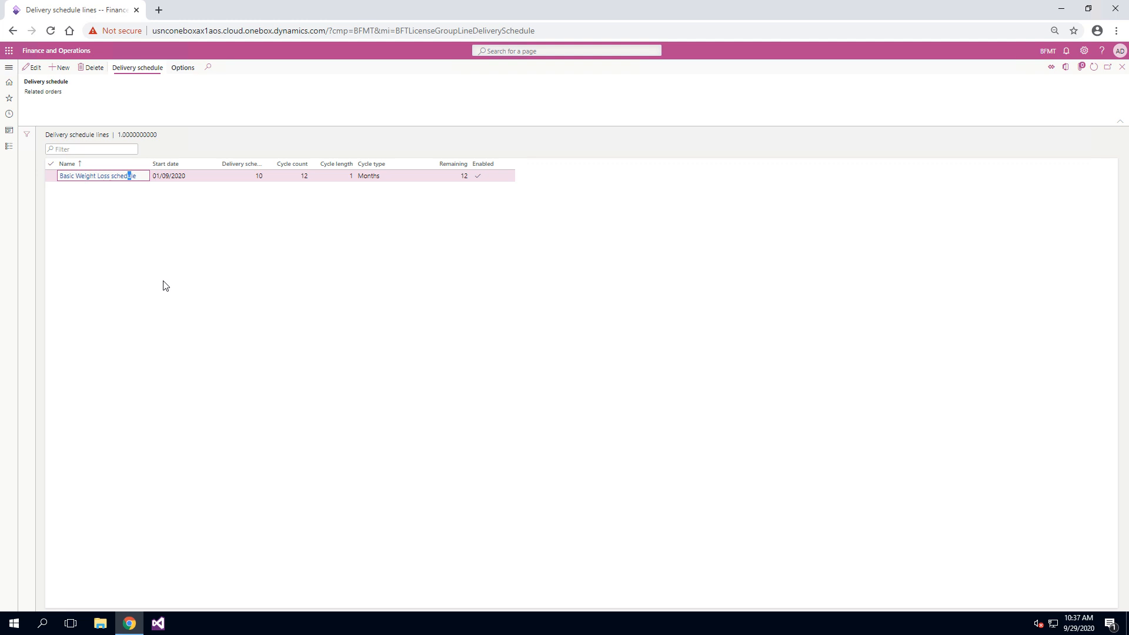
click(95, 179)
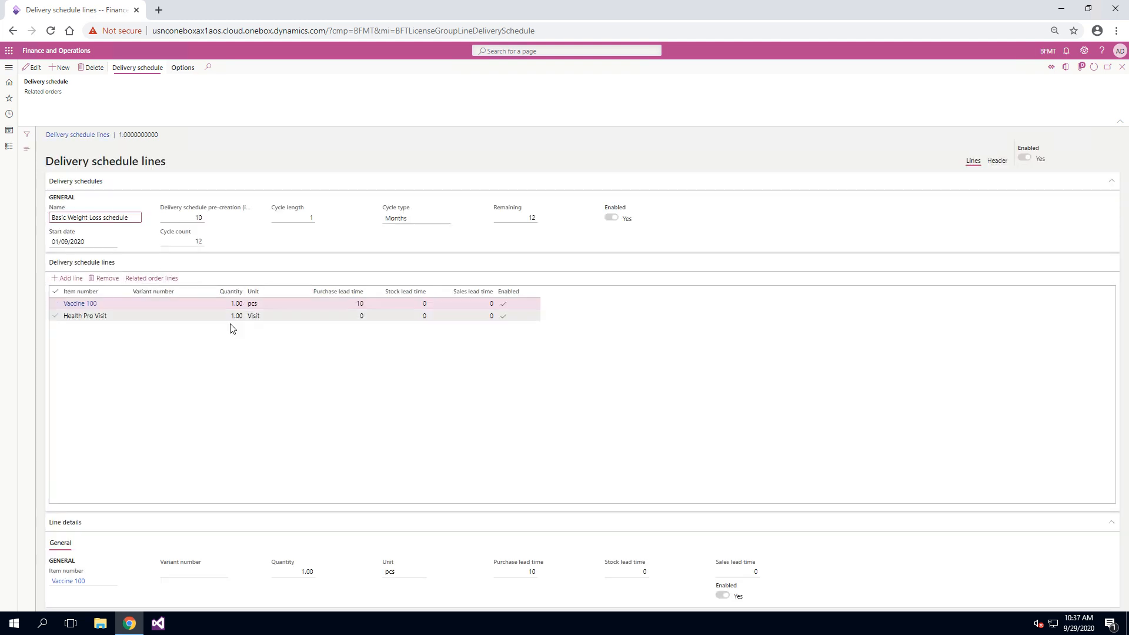
click(1121, 67)
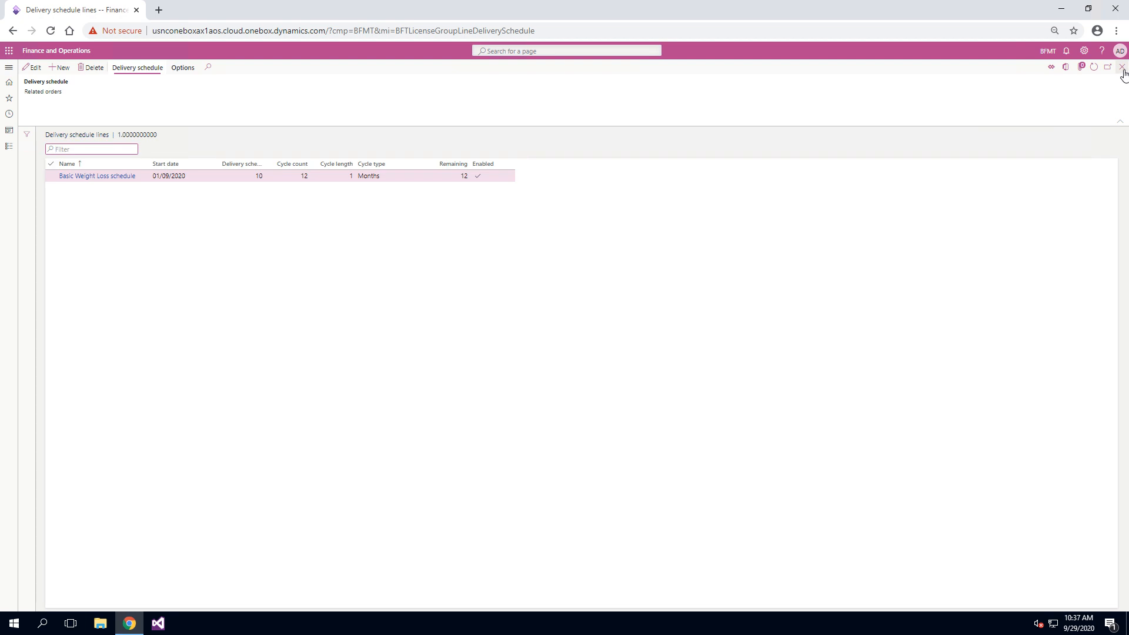
click(1122, 69)
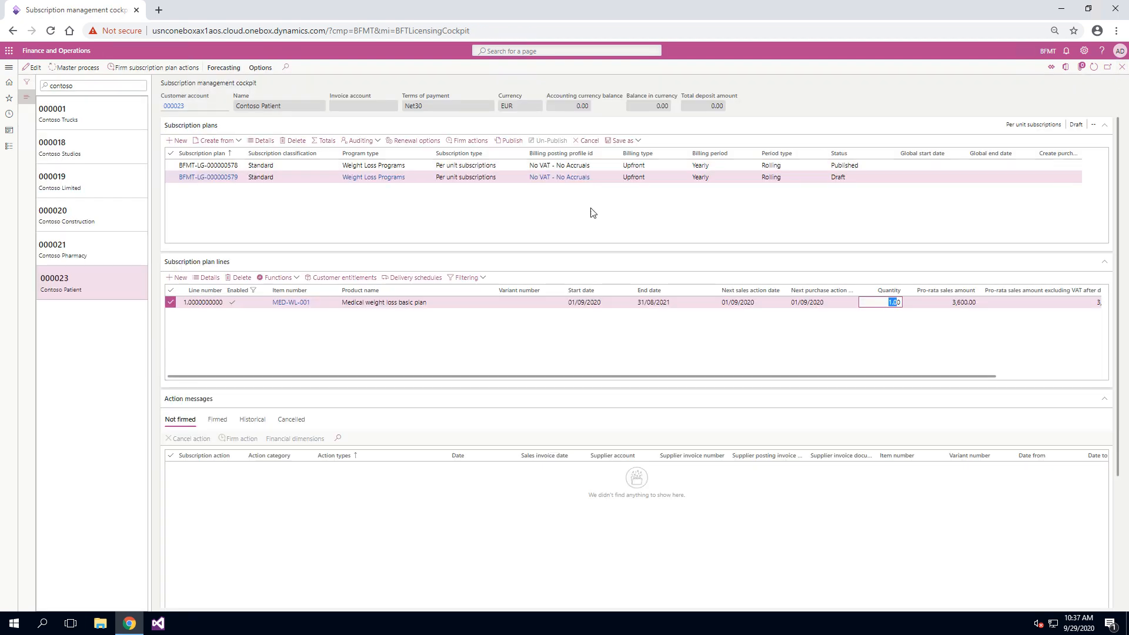
Publish the draft Weight Loss Programs plan and run the master subscription process for it
click(513, 144)
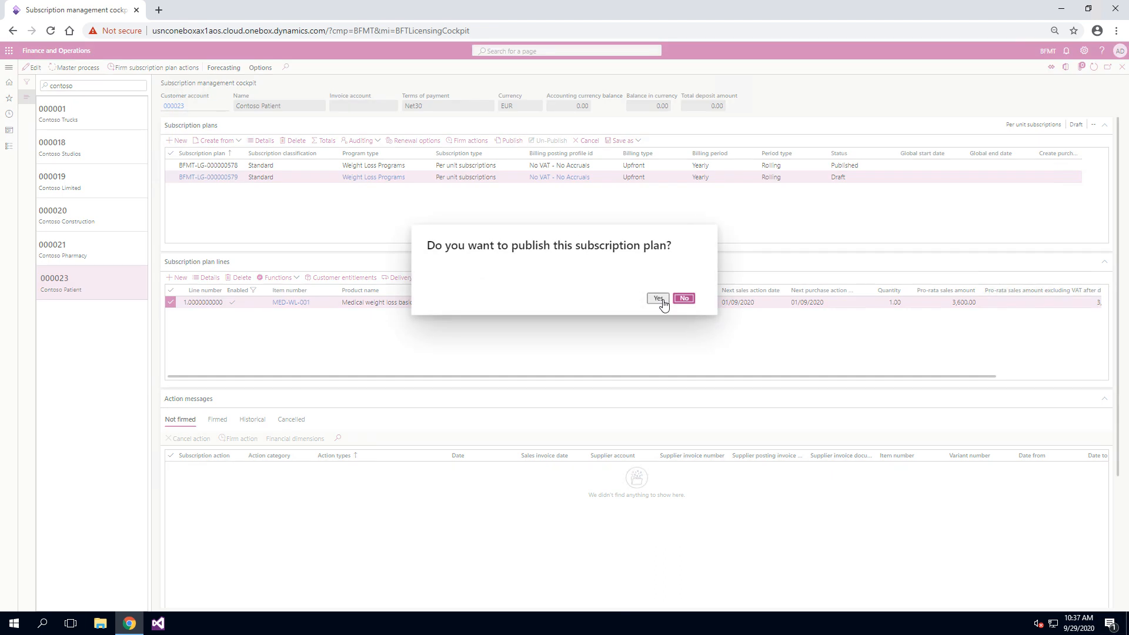
click(658, 298)
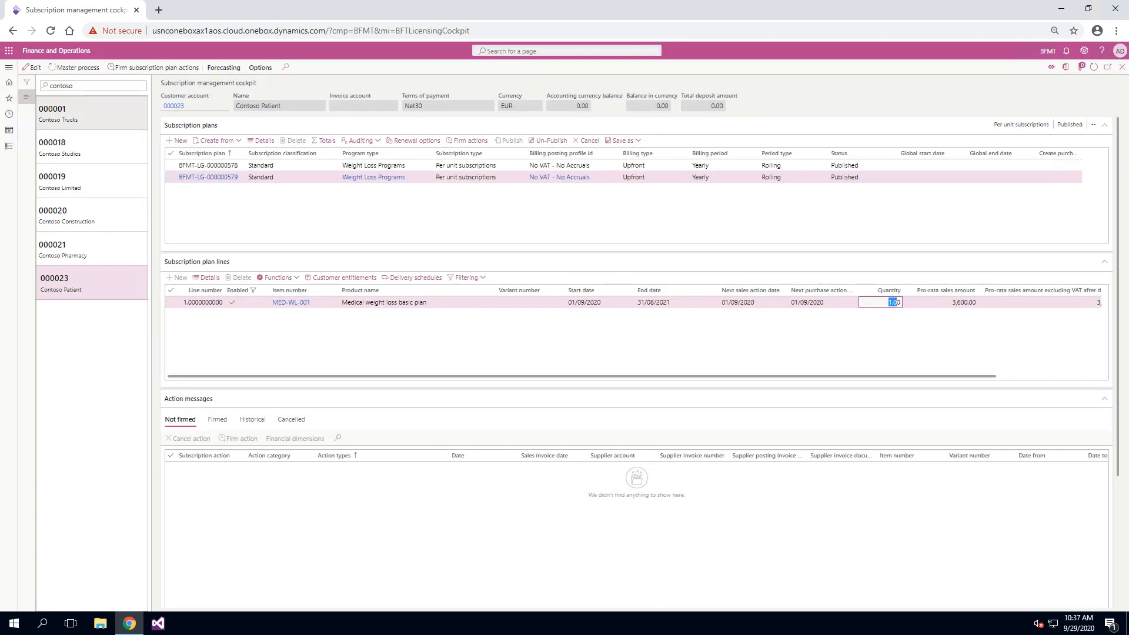
click(89, 70)
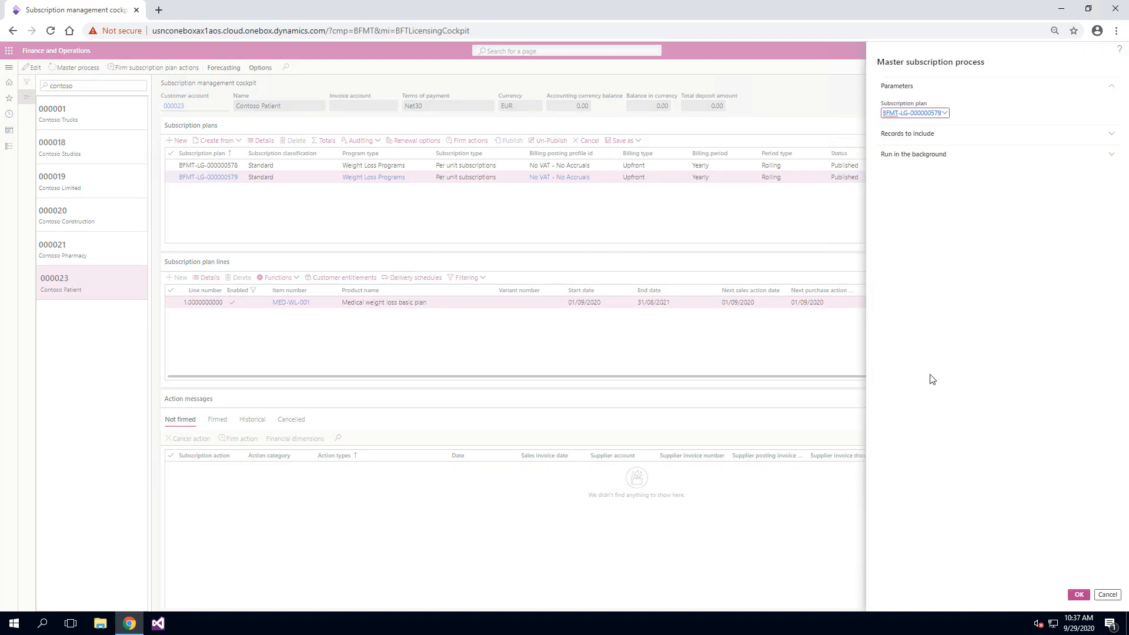
click(1076, 595)
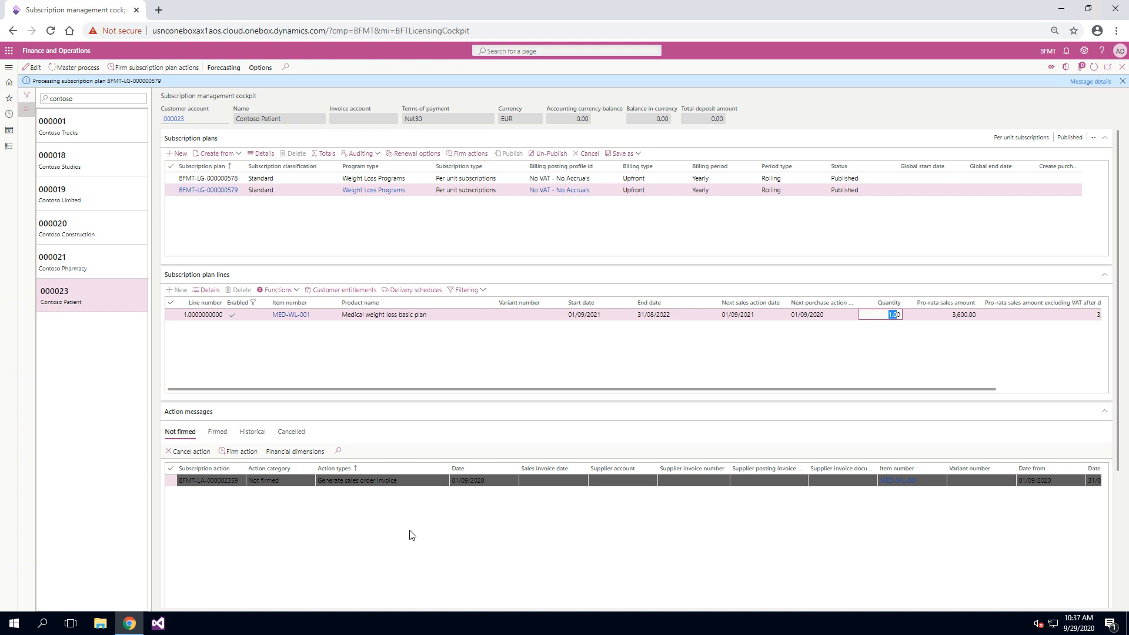
Check the start and end dates of the not firmed sales order invoice action
scroll(410, 534, right, 2)
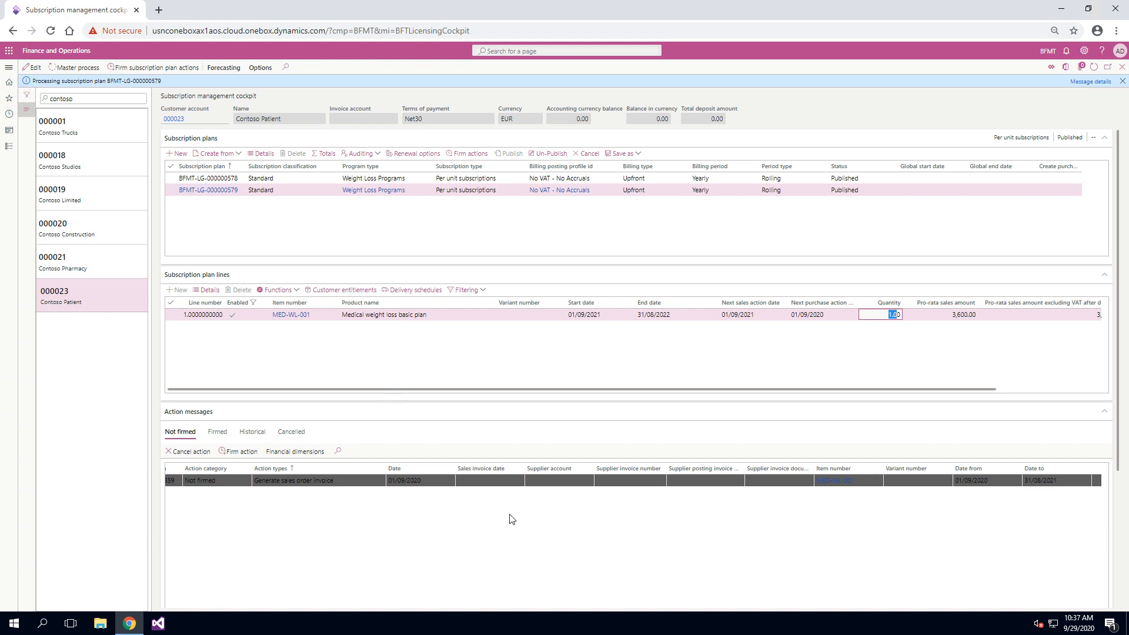
scroll(511, 517, right, 2)
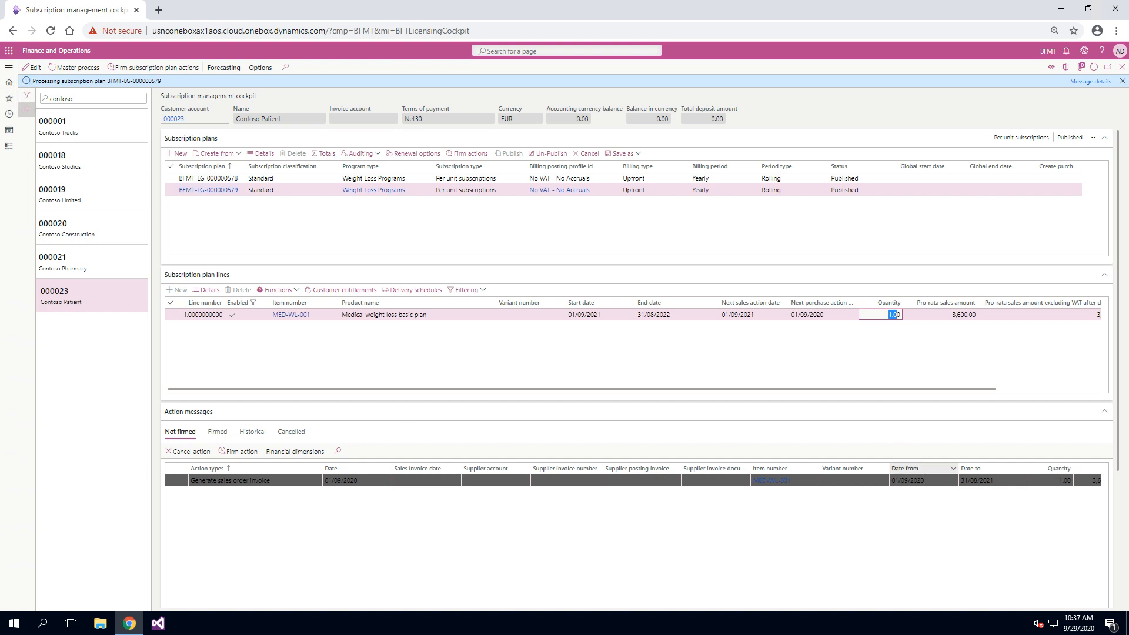
click(889, 480)
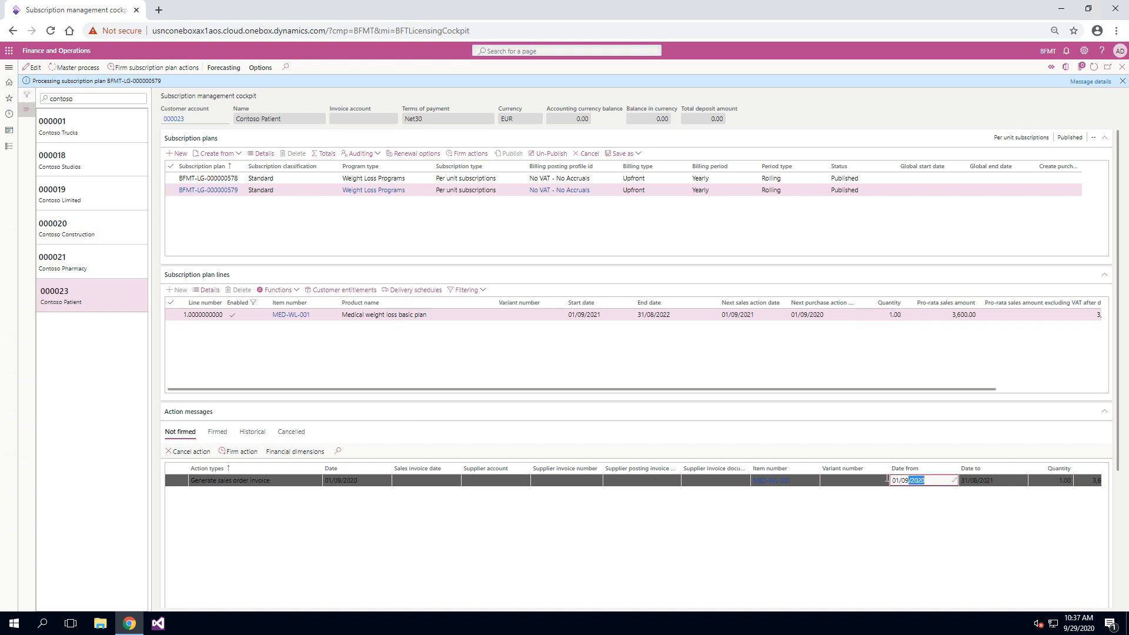
click(995, 481)
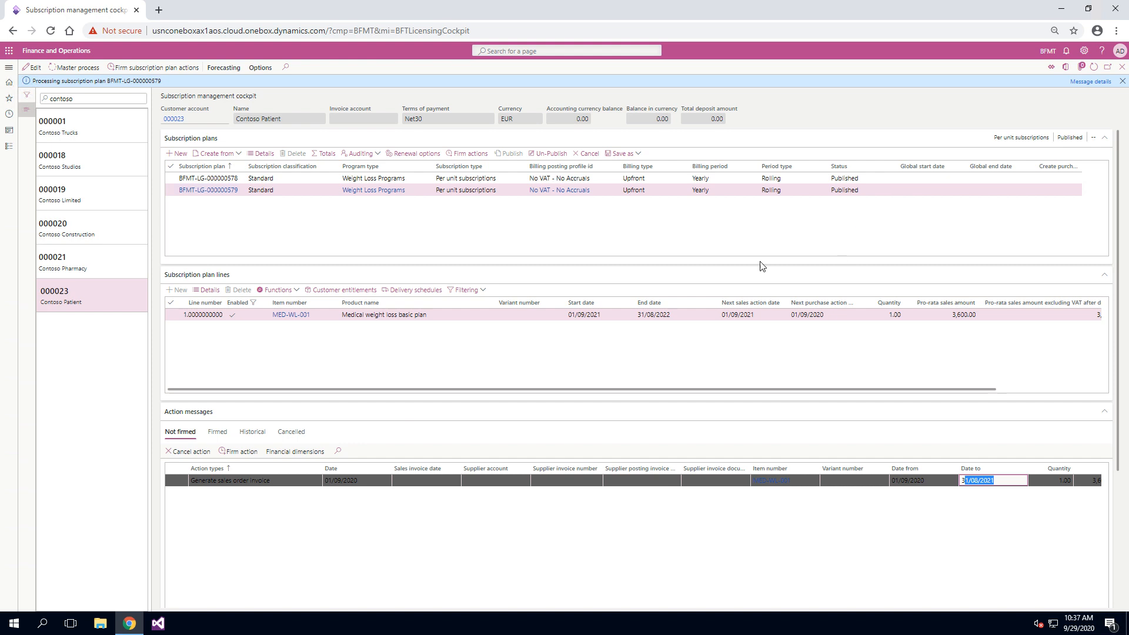
Review the published line's delivery schedule and the lines of its related sales order, and return to the cockpit
click(410, 294)
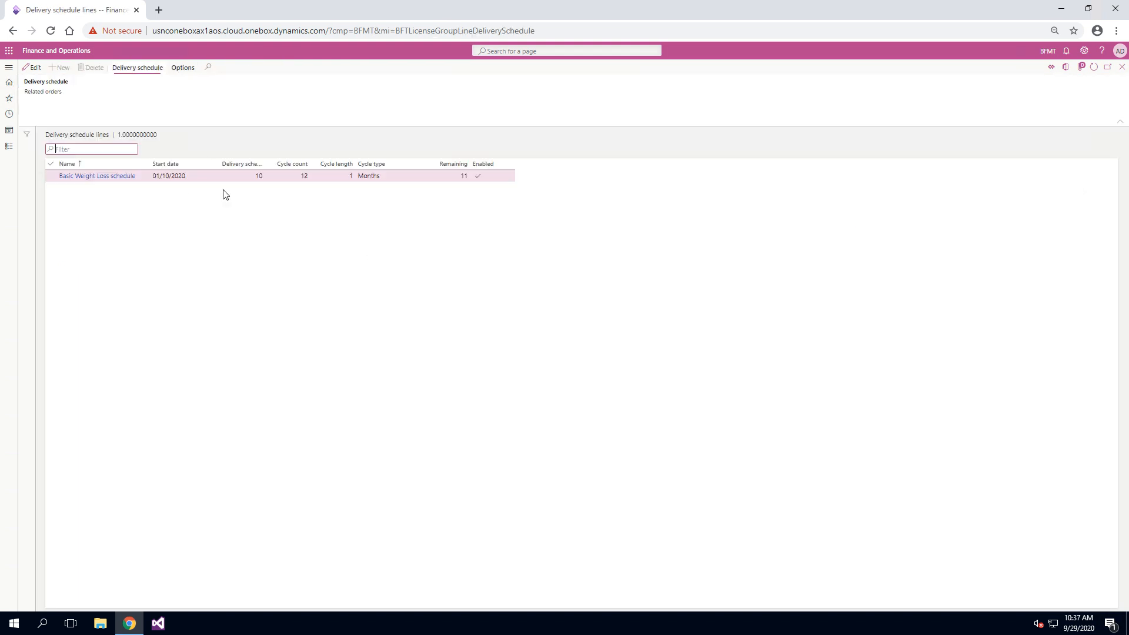
click(51, 92)
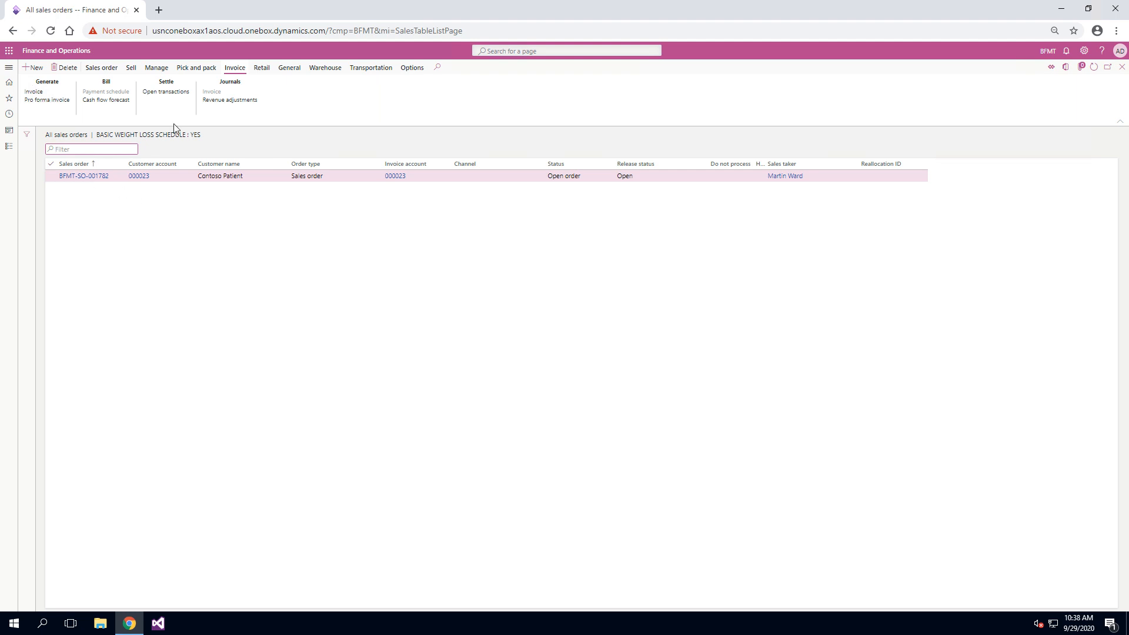
click(87, 181)
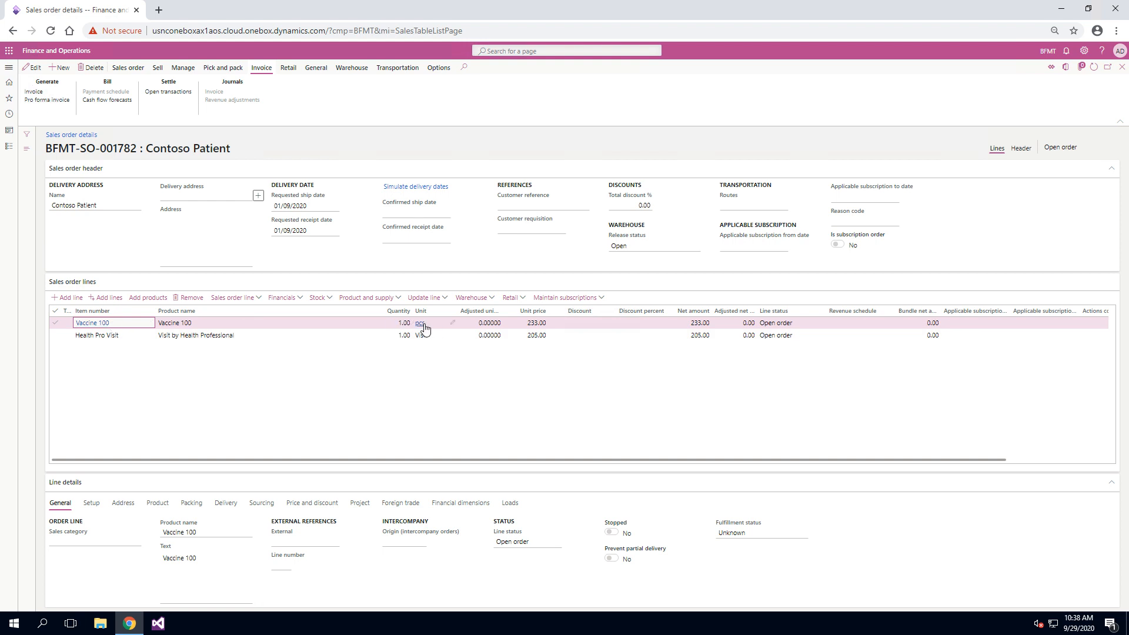
mouse_move(426, 328)
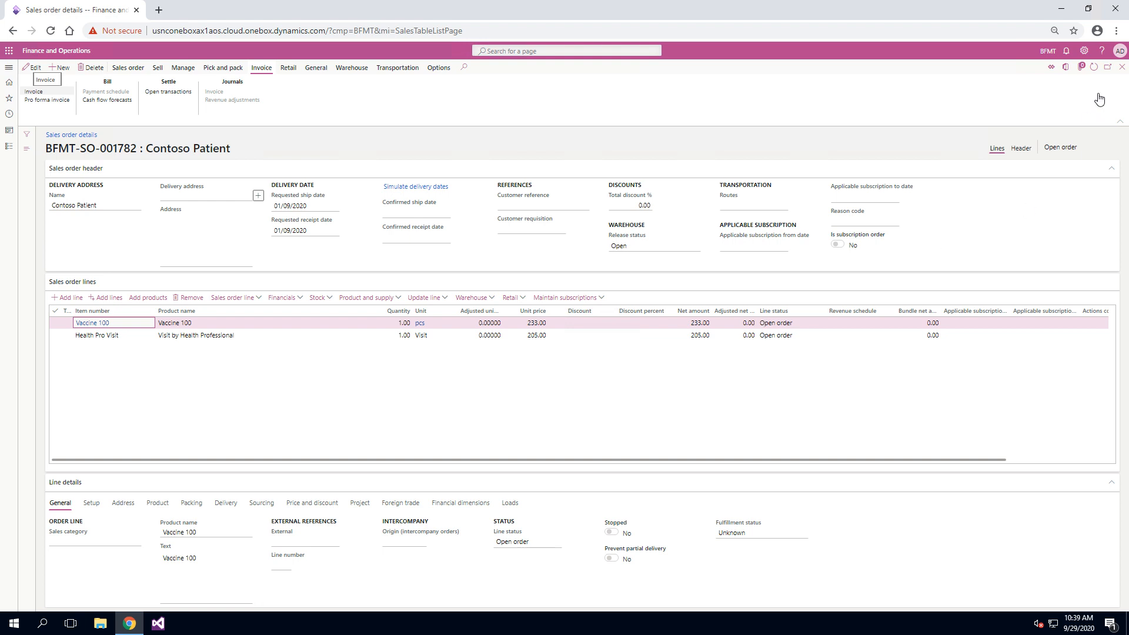
click(1121, 68)
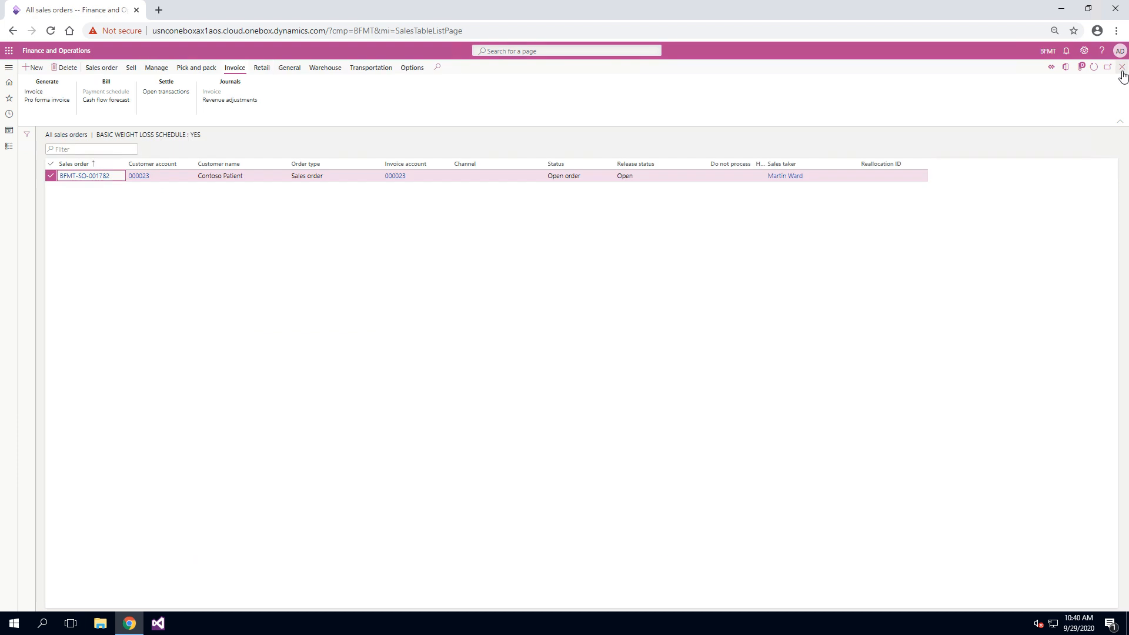
click(1122, 68)
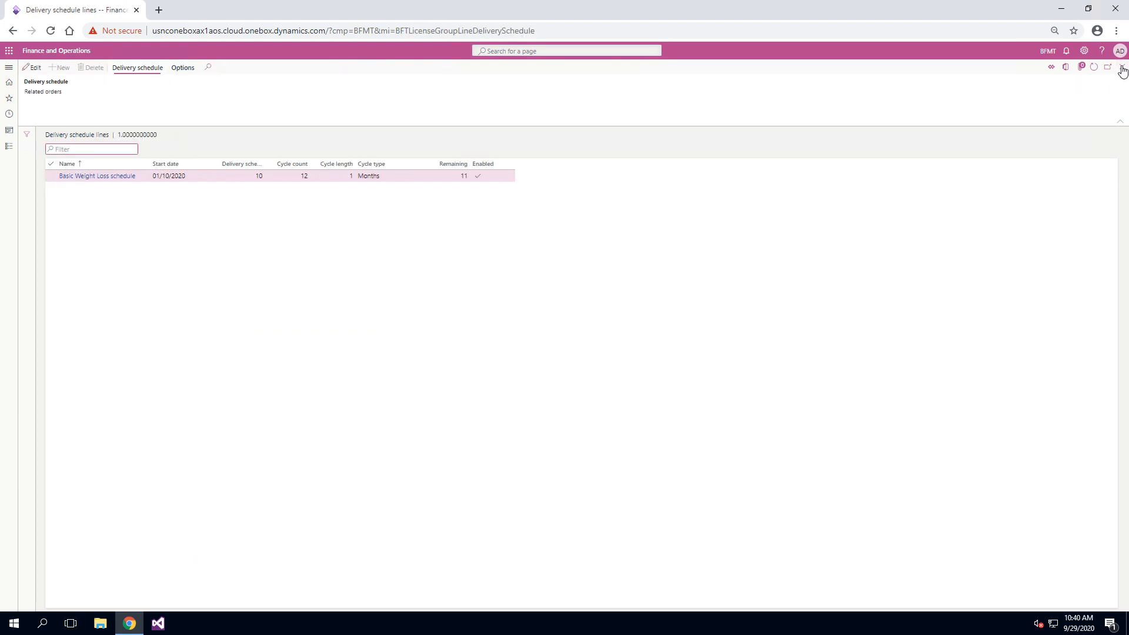
click(1122, 68)
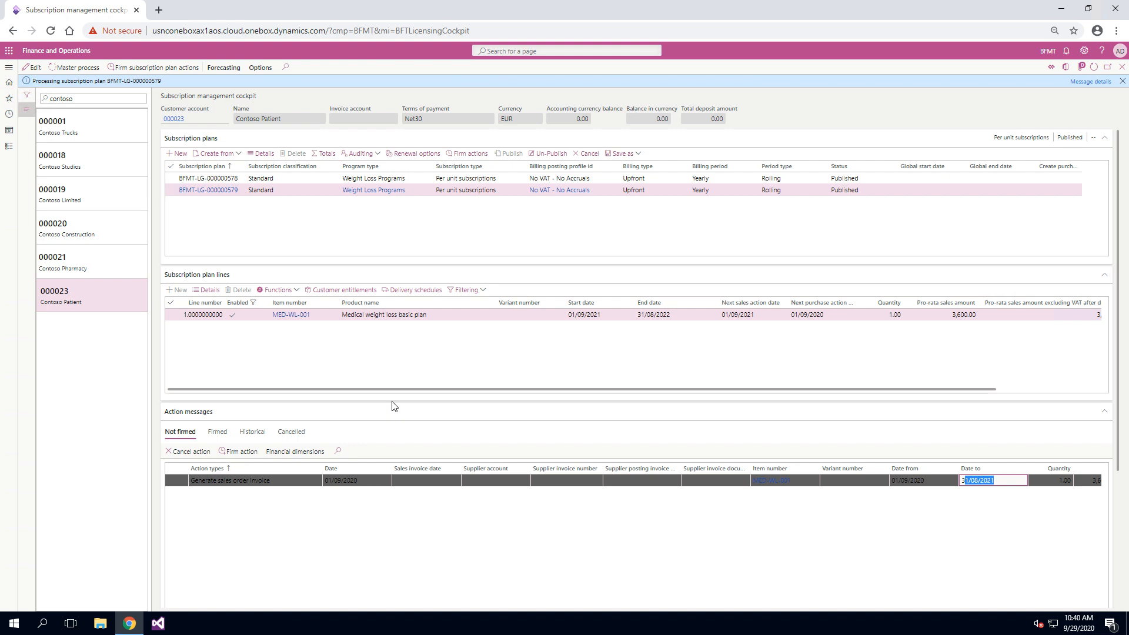
click(414, 291)
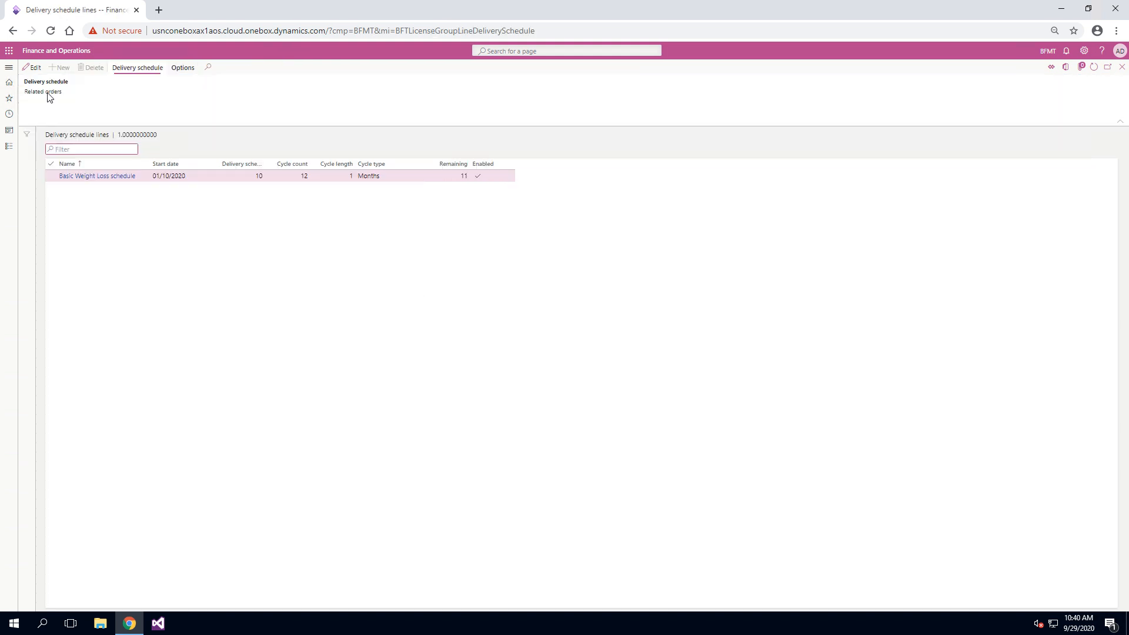
click(1122, 67)
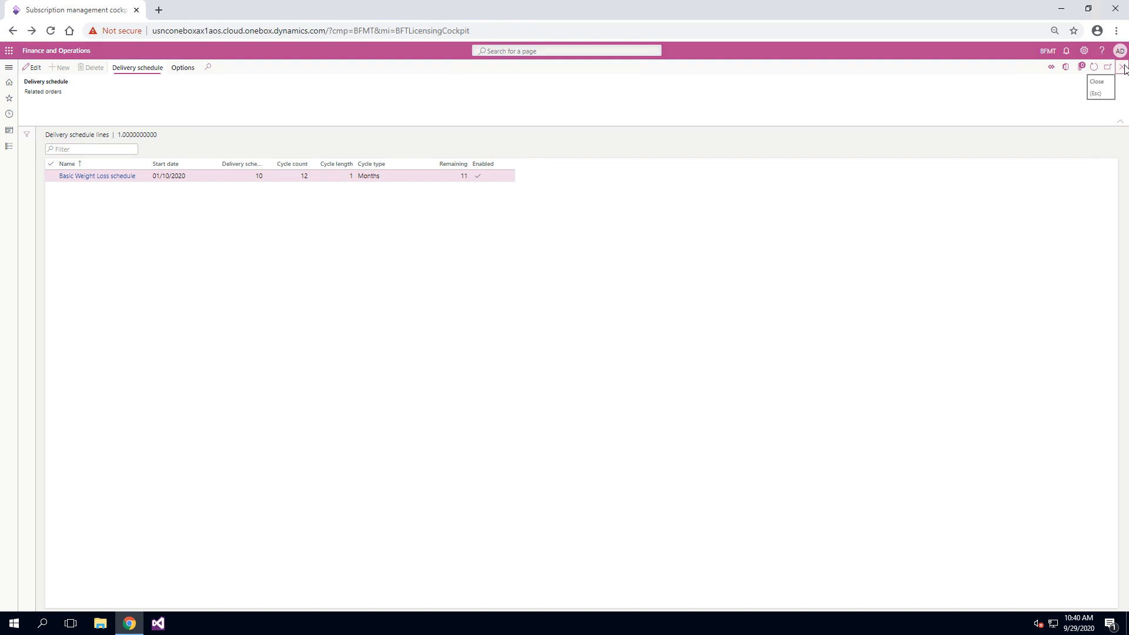